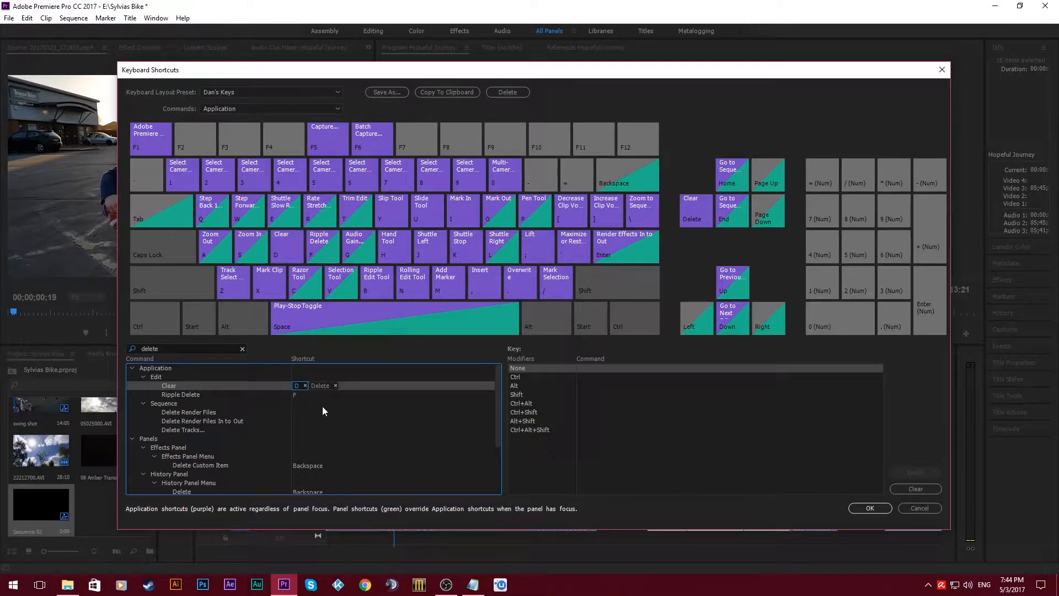
# - Reassign the D shortcut to the Clear command, keeping Delete as its other shortcut
pyautogui.click(306, 386)
pyautogui.click(329, 386)
pyautogui.press('d')
pyautogui.click(405, 478)
# - Reassign the F shortcut to the Ripple Delete command and accept the keyboard shortcut changes
pyautogui.click(326, 390)
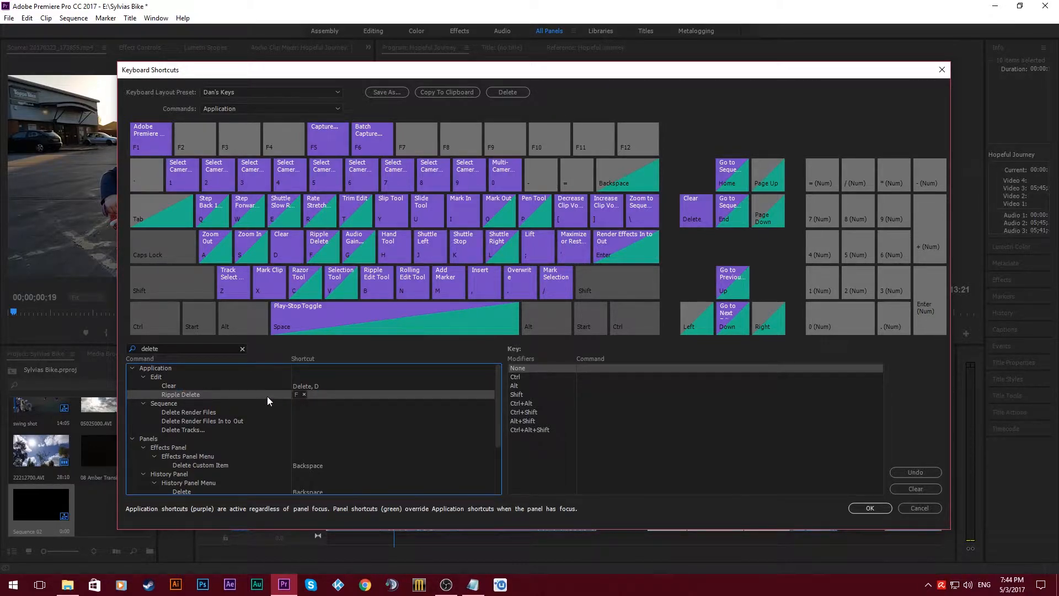
pyautogui.click(303, 394)
pyautogui.press('f')
pyautogui.press('Return')
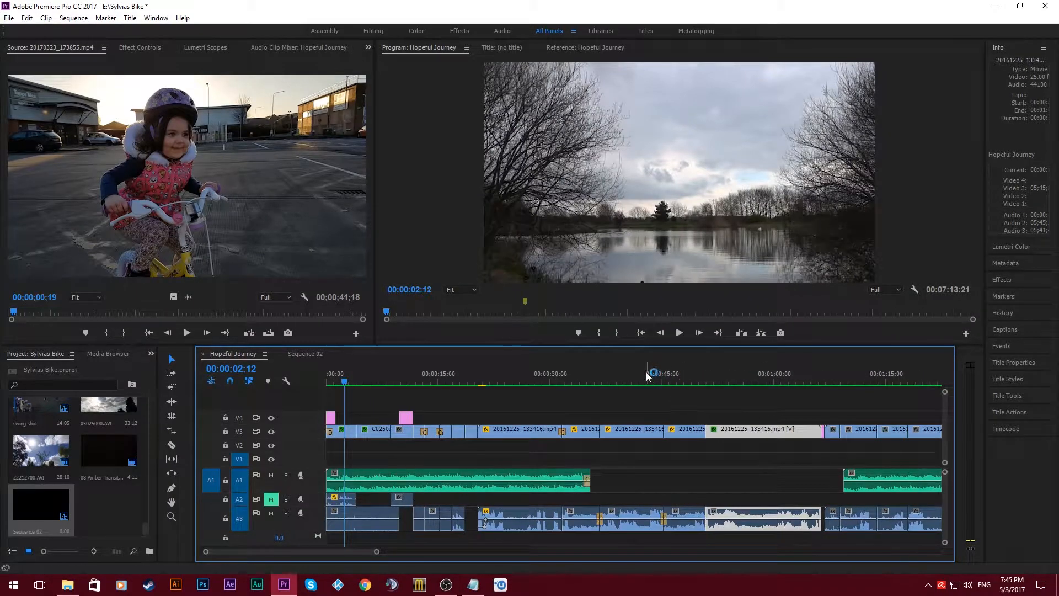
# - Try a ripple delete on the clip at 00:00:47:24 in the Hopeful Journey sequence, and undo it
pyautogui.click(649, 376)
pyautogui.click(685, 374)
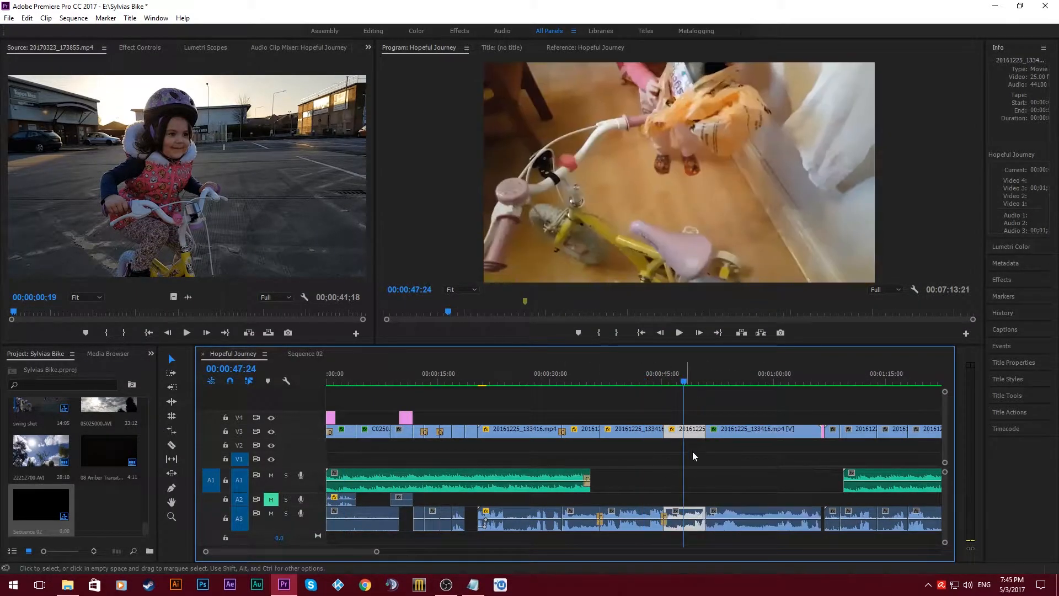
pyautogui.click(689, 446)
pyautogui.click(694, 434)
pyautogui.hotkey('shift', 'Delete')
pyautogui.hotkey('ctrl', 'z')
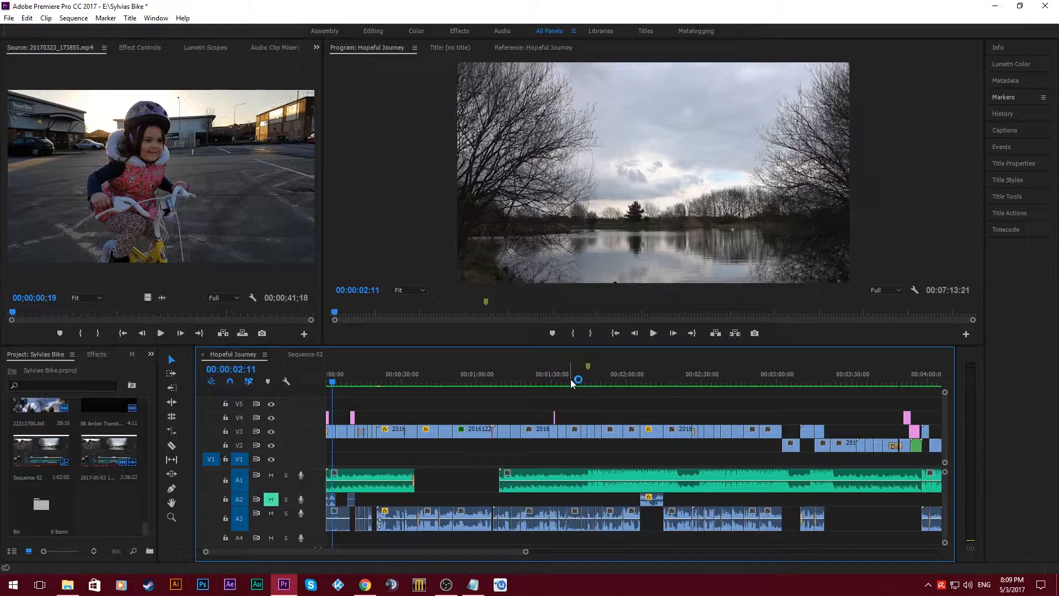
# - Create a 1920 x 1080, 25 fps adjustment layer with square pixels and place it on V5 at the sequence start
pyautogui.rightClick(105, 427)
pyautogui.moveTo(137, 474)
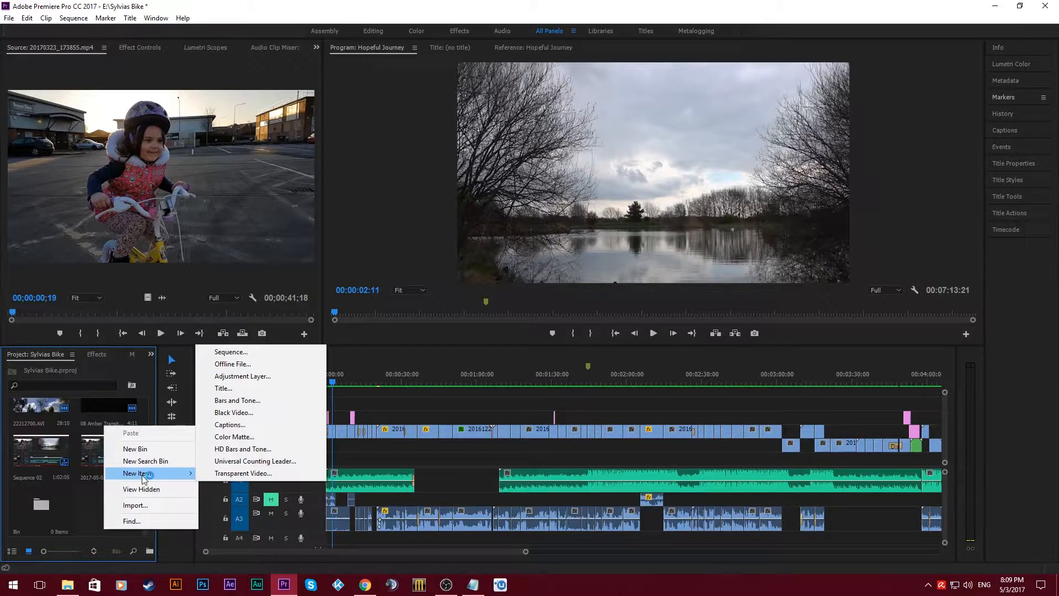
pyautogui.click(254, 376)
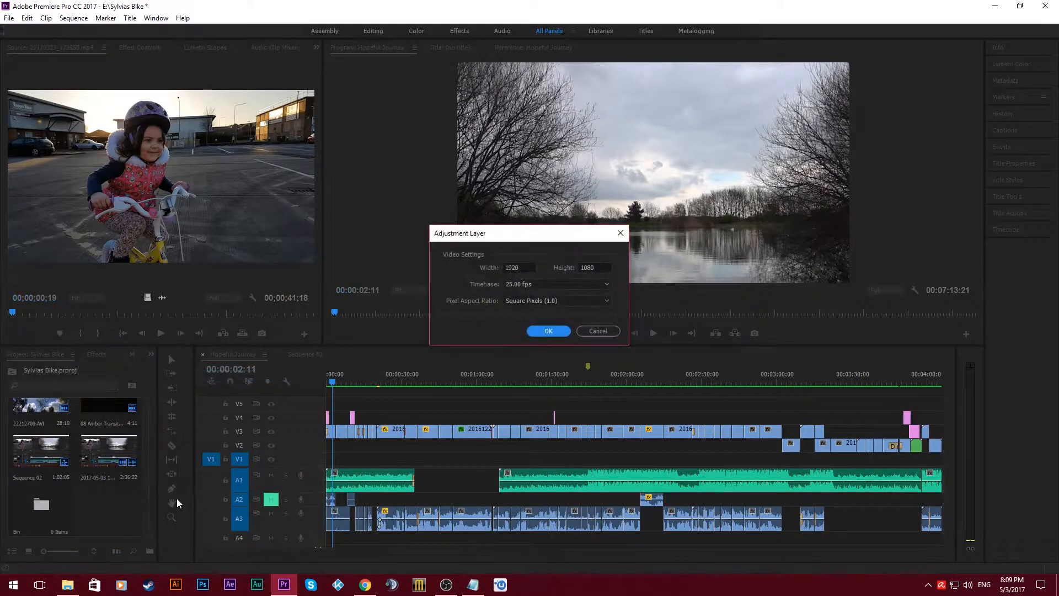
pyautogui.moveTo(503, 233); pyautogui.dragTo(477, 251)
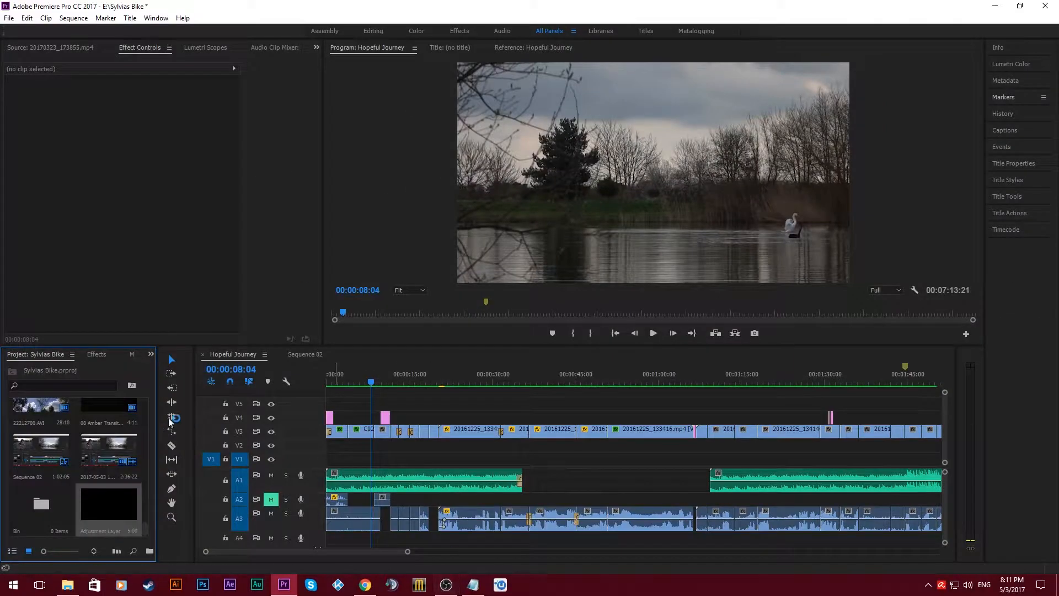
pyautogui.moveTo(109, 503); pyautogui.dragTo(331, 411)
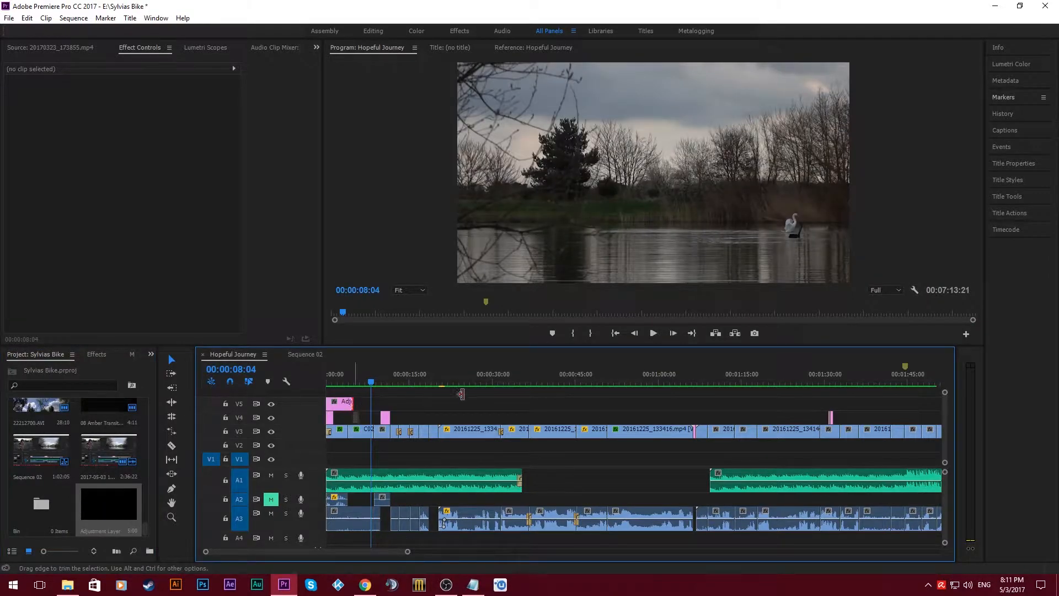
# - Try repositioning the adjustment layer over other clips, and return it to the sequence start on V5
pyautogui.click(375, 407)
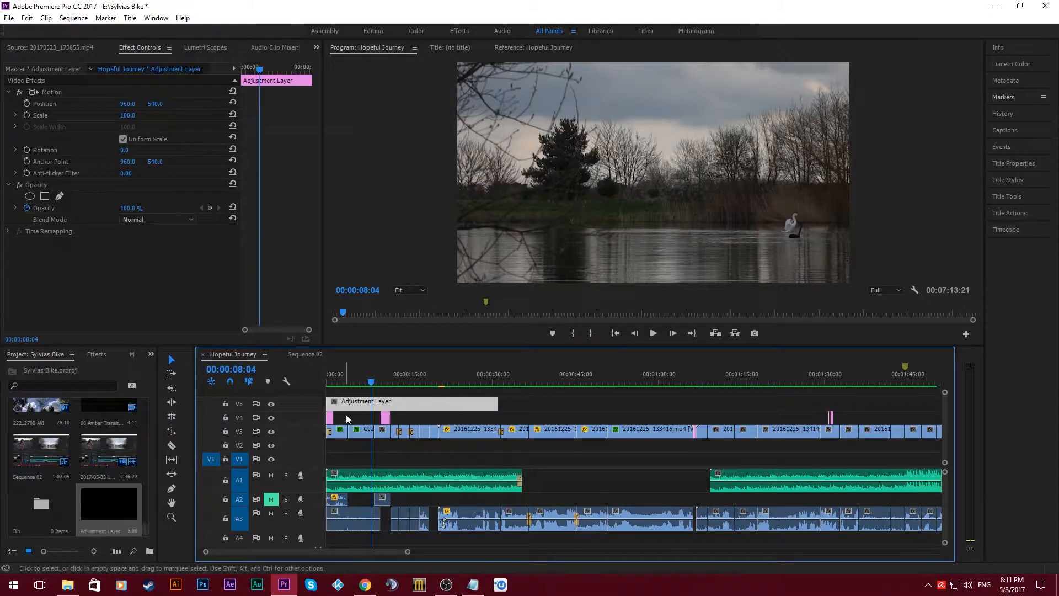
pyautogui.moveTo(395, 403); pyautogui.dragTo(464, 404)
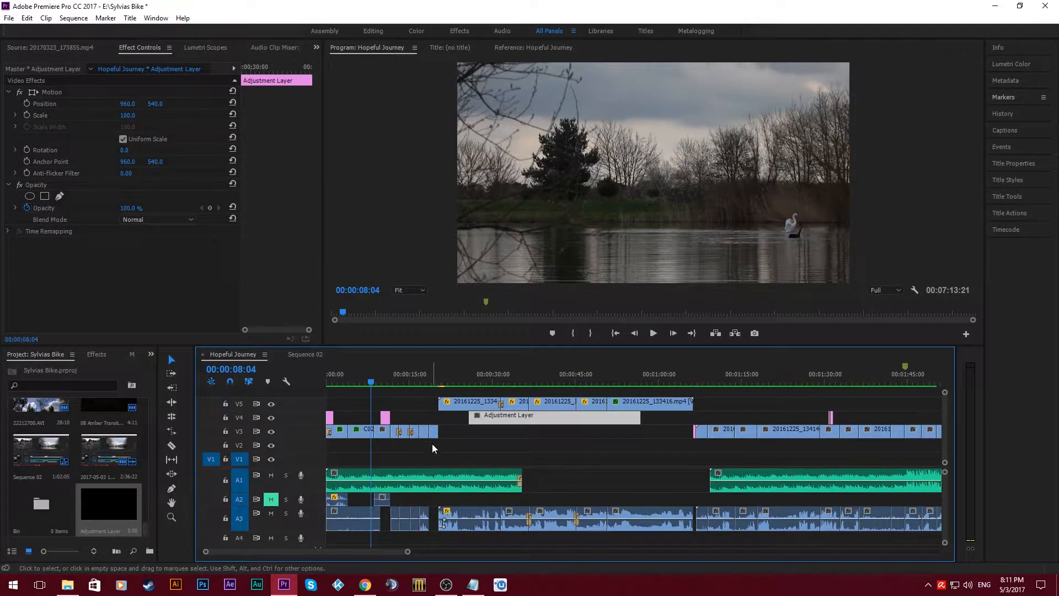
pyautogui.click(444, 394)
pyautogui.moveTo(443, 404); pyautogui.dragTo(382, 407)
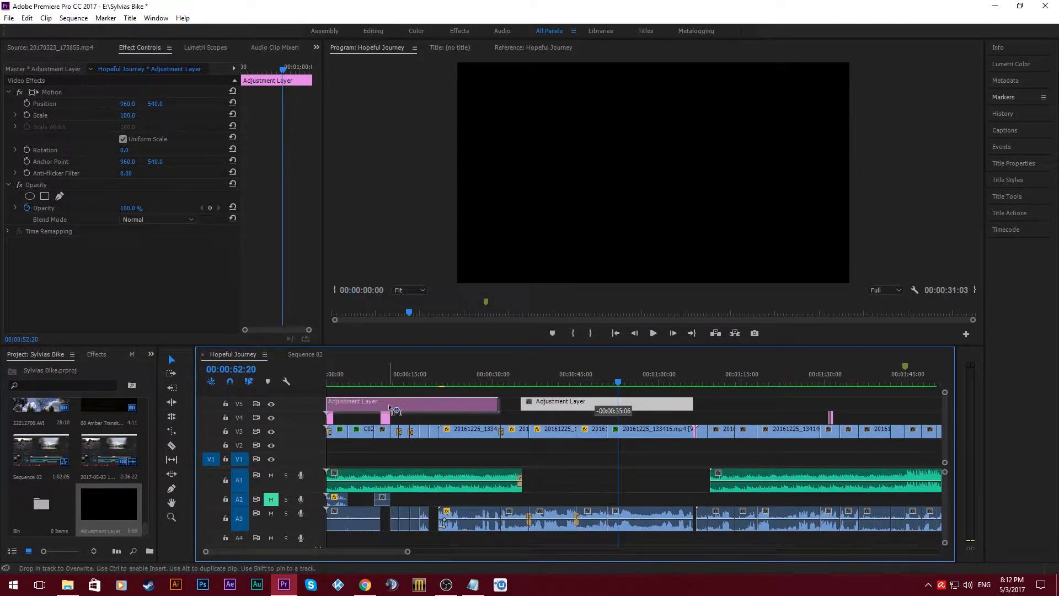
# - Find the Crop effect and apply it to the adjustment layer on V5, with the playhead at 00:00:05:15
pyautogui.click(357, 381)
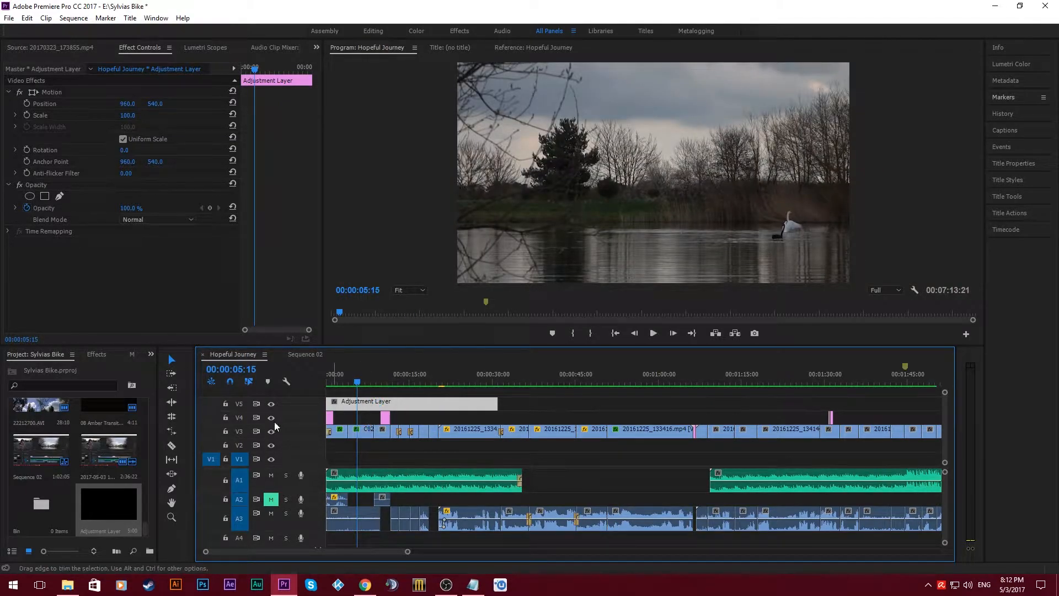
pyautogui.click(99, 355)
pyautogui.moveTo(37, 370); pyautogui.dragTo(18, 369)
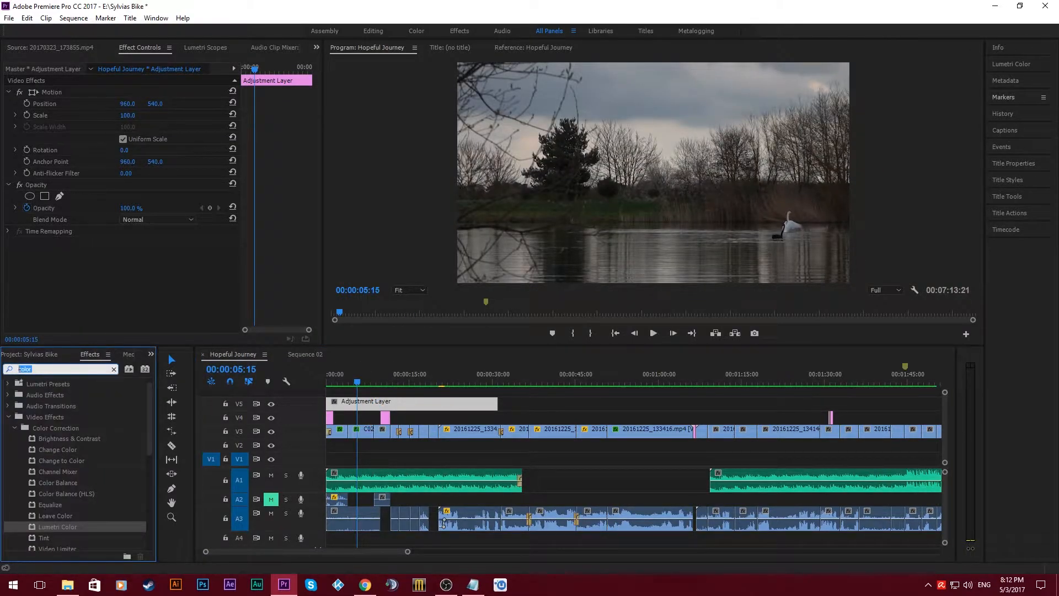
pyautogui.write('crop')
pyautogui.moveTo(57, 450); pyautogui.dragTo(364, 406)
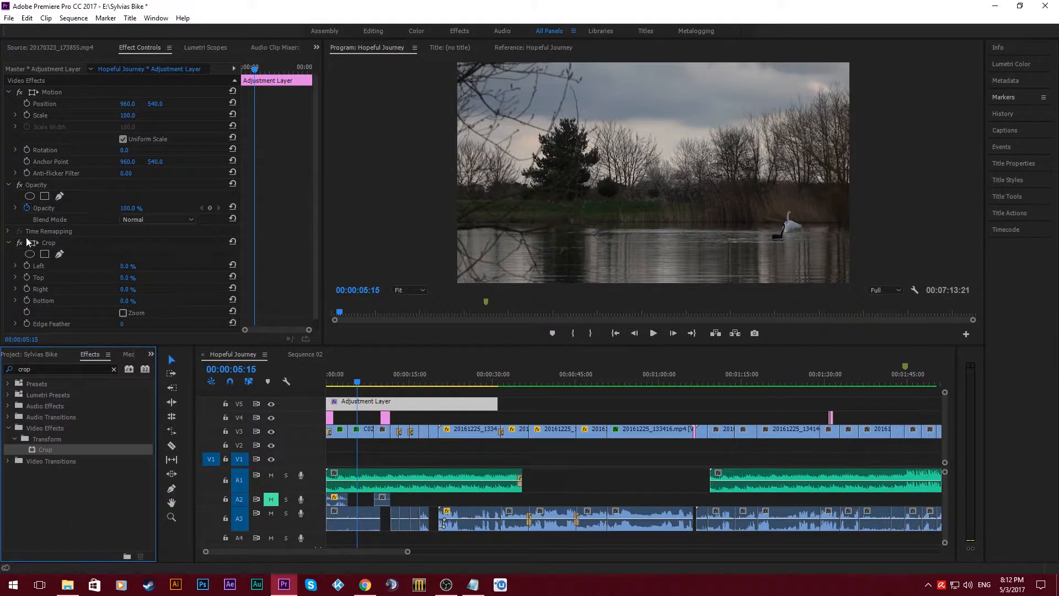
# - Set the adjustment layer's Crop to 10% at the top and 10% at the bottom
pyautogui.click(126, 269)
pyautogui.write('10')
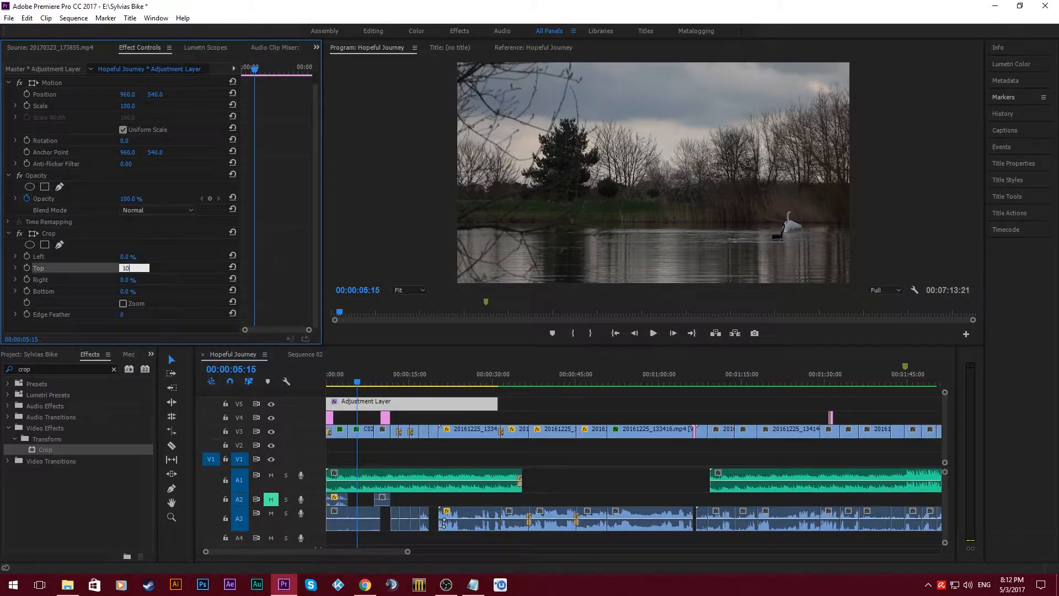
pyautogui.press('Return')
pyautogui.click(124, 291)
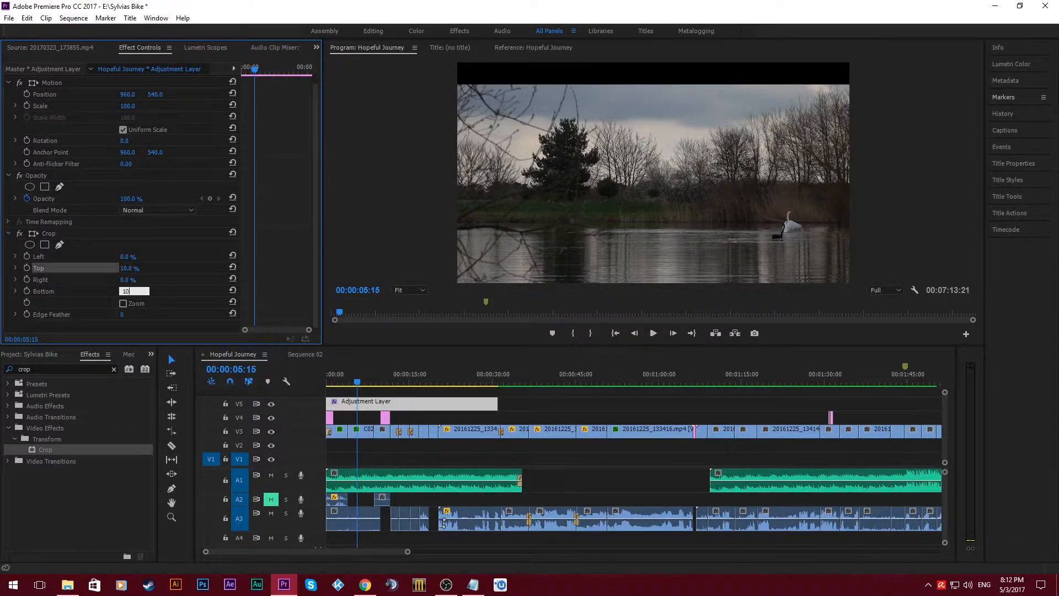
pyautogui.write('10')
pyautogui.press('Return')
pyautogui.click(395, 399)
pyautogui.press('Up')
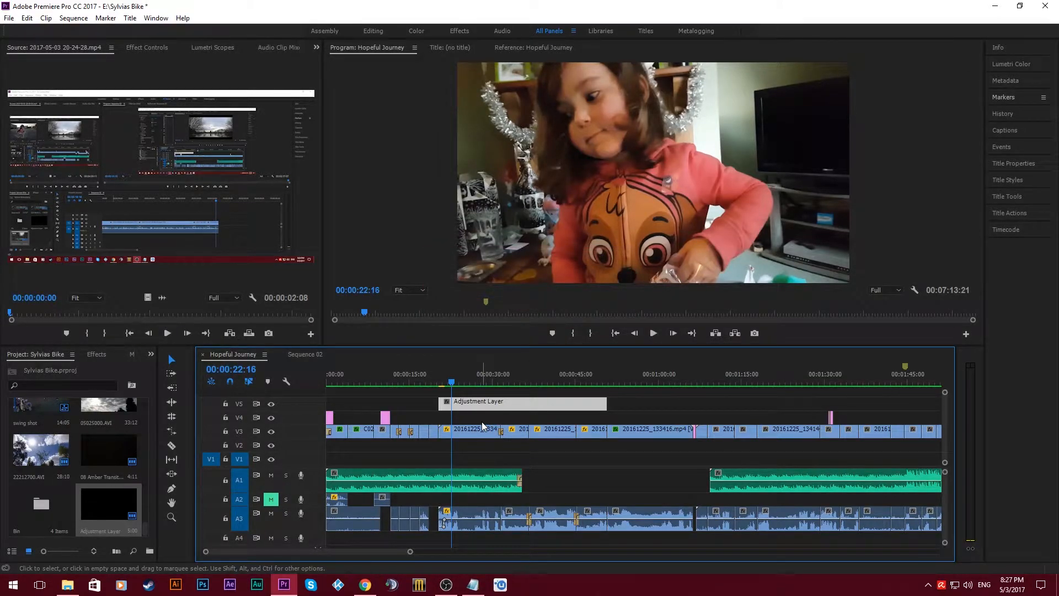
# - Find the RGB Curves effect and apply it to the adjustment layer on V5
pyautogui.click(483, 430)
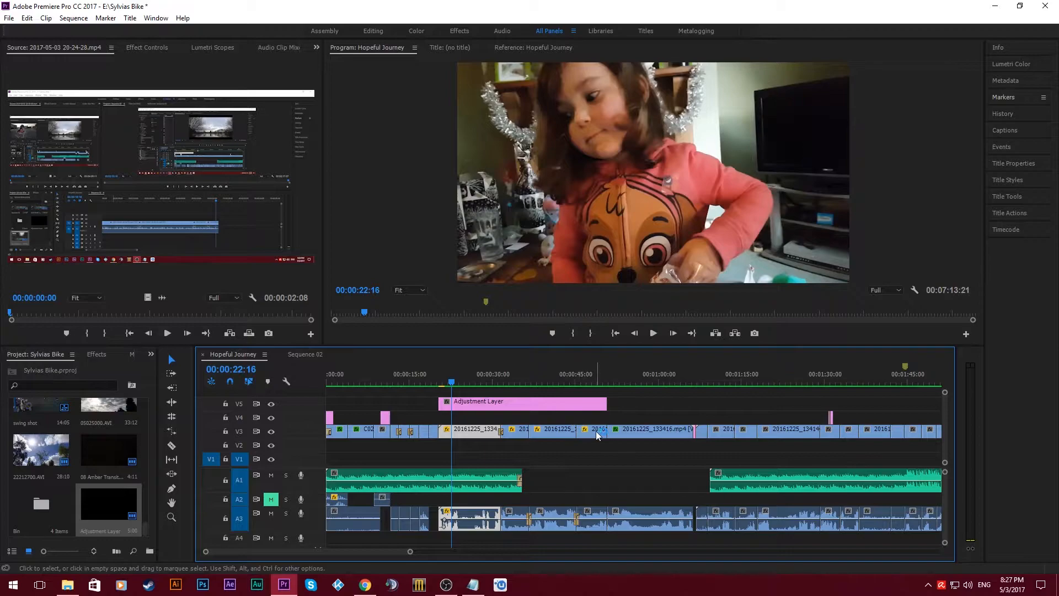
pyautogui.click(479, 404)
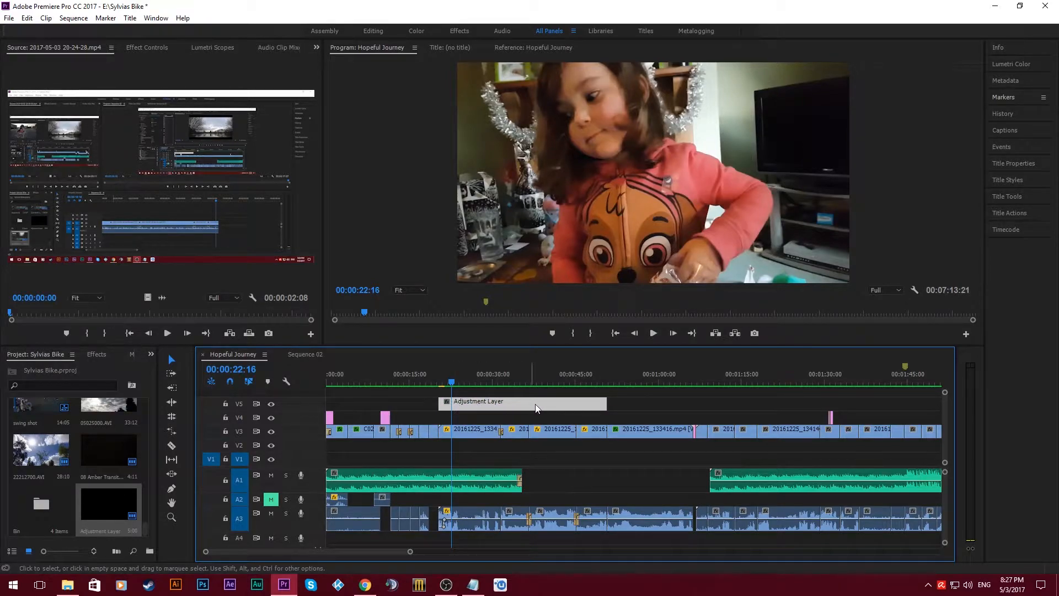
pyautogui.click(456, 381)
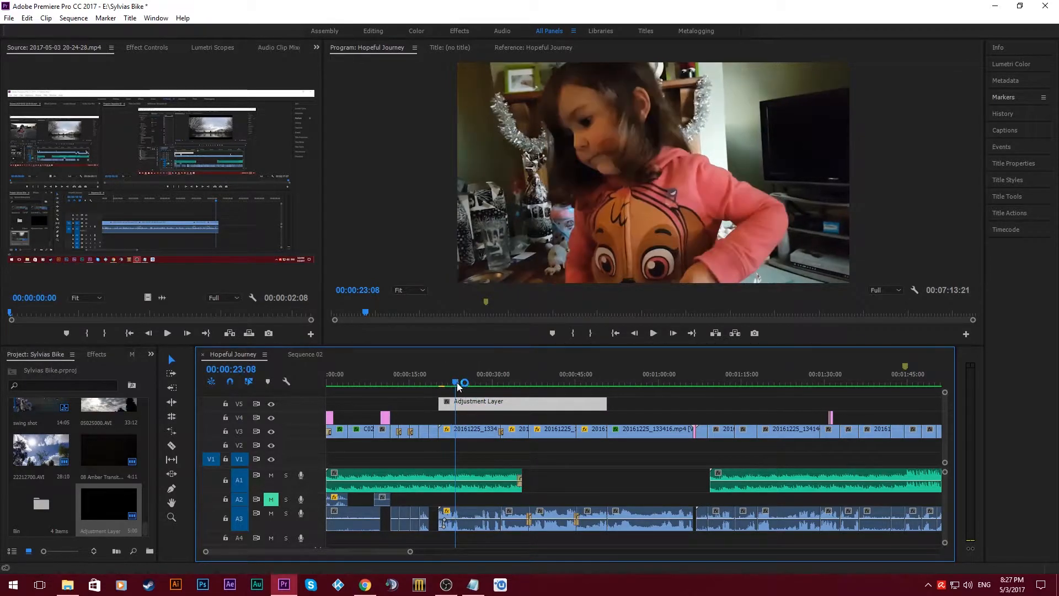
pyautogui.click(96, 353)
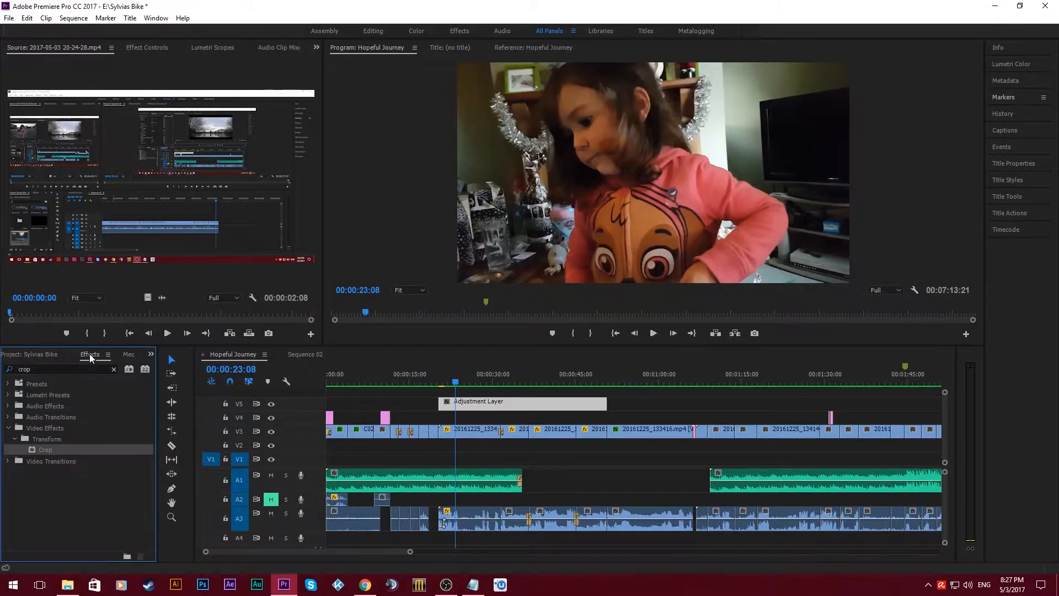
pyautogui.doubleClick(25, 369)
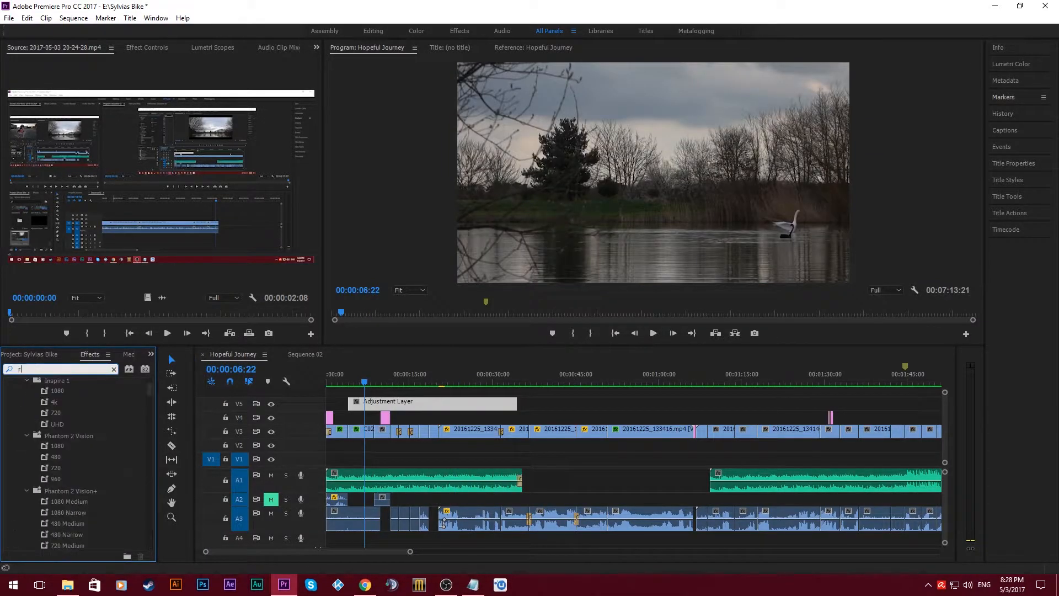
pyautogui.write('rgb')
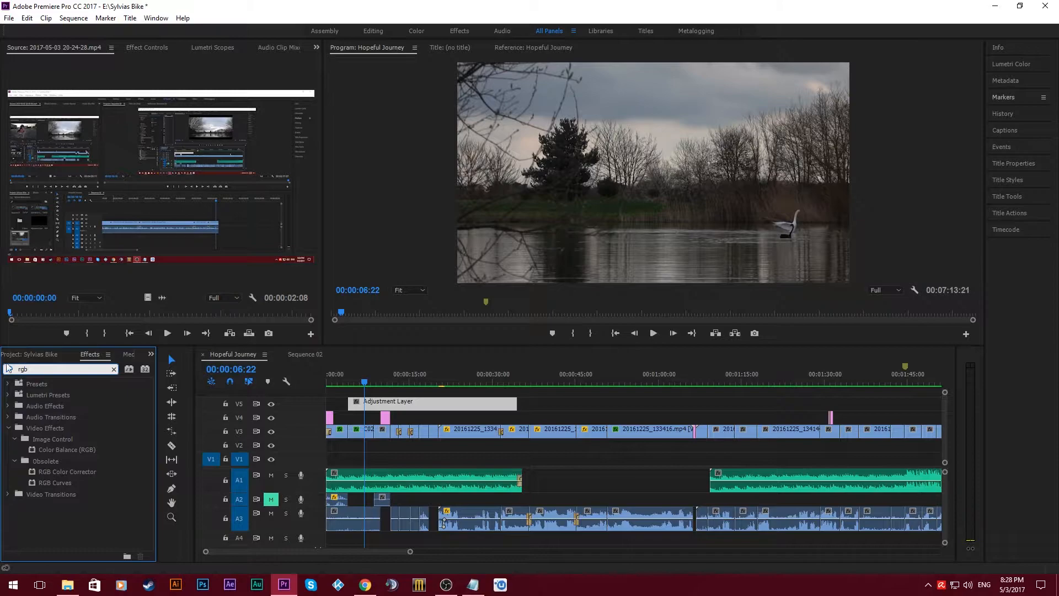
pyautogui.moveTo(57, 489); pyautogui.dragTo(397, 403)
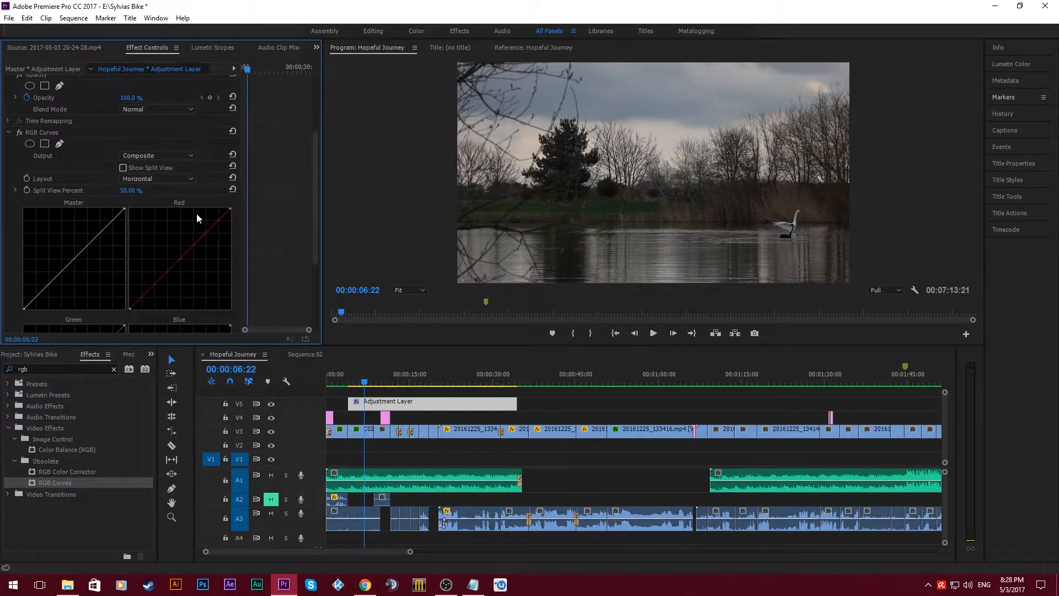
# - Shape the RGB Curves master curve into an S-curve with lowered shadows and raised highlights
pyautogui.scroll(-1, 196, 214)
pyautogui.moveTo(32, 199); pyautogui.dragTo(35, 202)
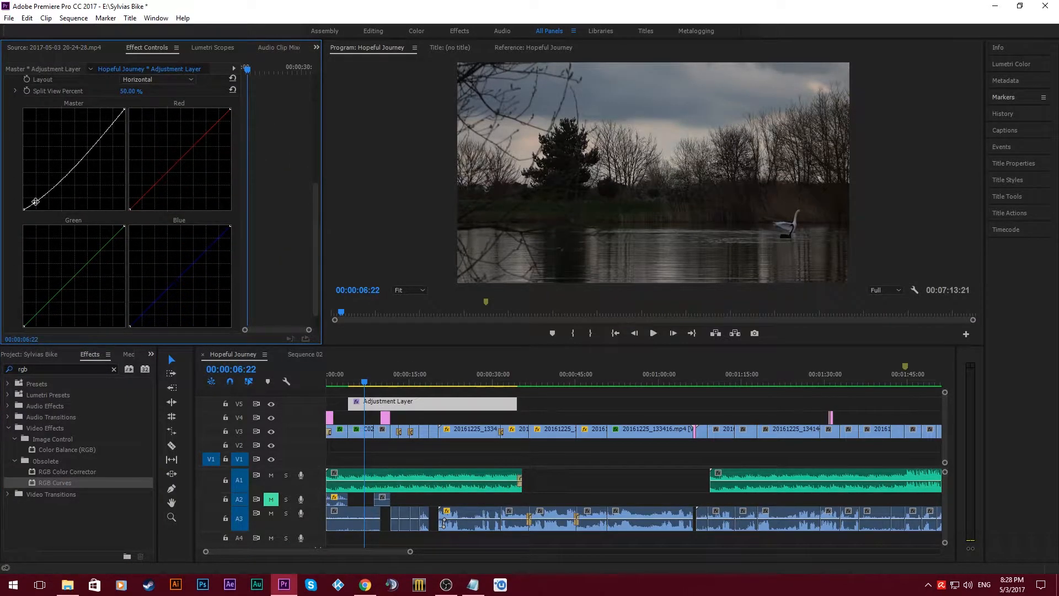
pyautogui.moveTo(110, 129); pyautogui.dragTo(105, 117)
pyautogui.moveTo(61, 164)
pyautogui.mouseDown()
pyautogui.moveTo(80, 162)
pyautogui.moveTo(71, 157)
pyautogui.mouseUp()
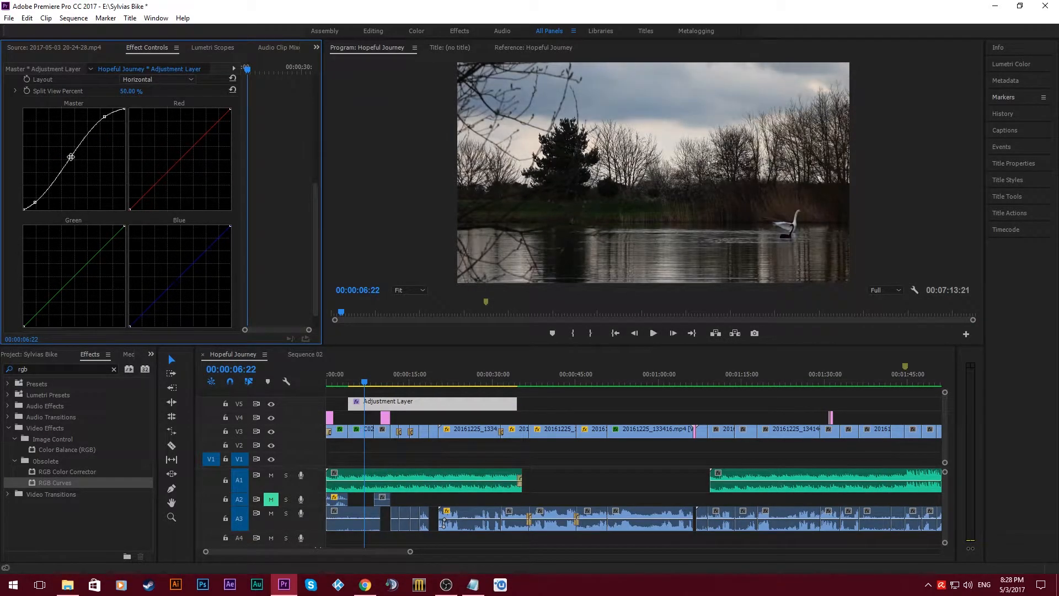
# - Delete the graded adjustment layer from V5 and undo the deletion
pyautogui.click(351, 422)
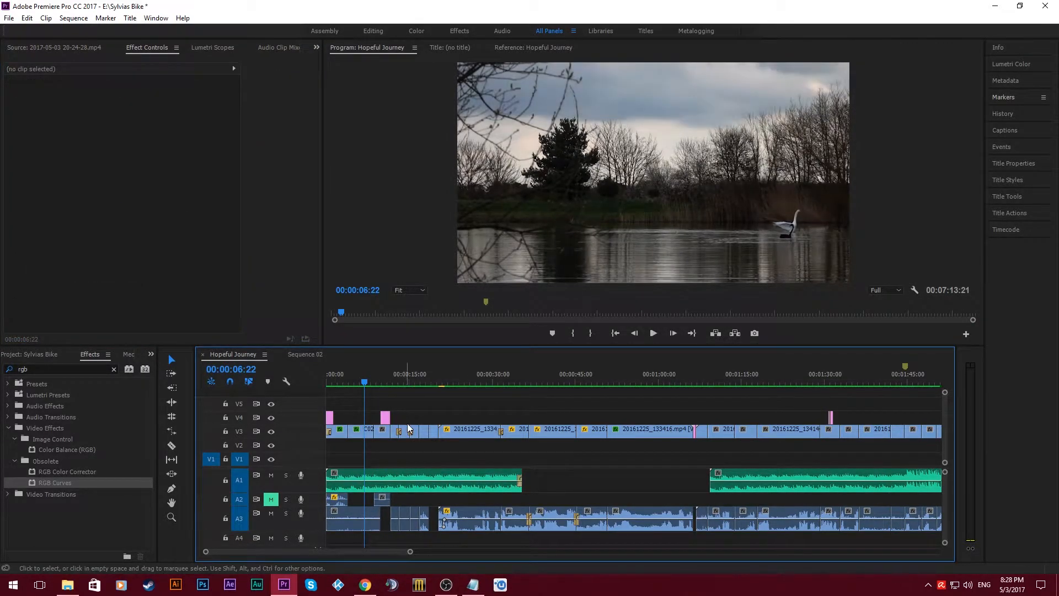
pyautogui.click(611, 208)
pyautogui.press('Delete')
pyautogui.hotkey('ctrl', 'z')
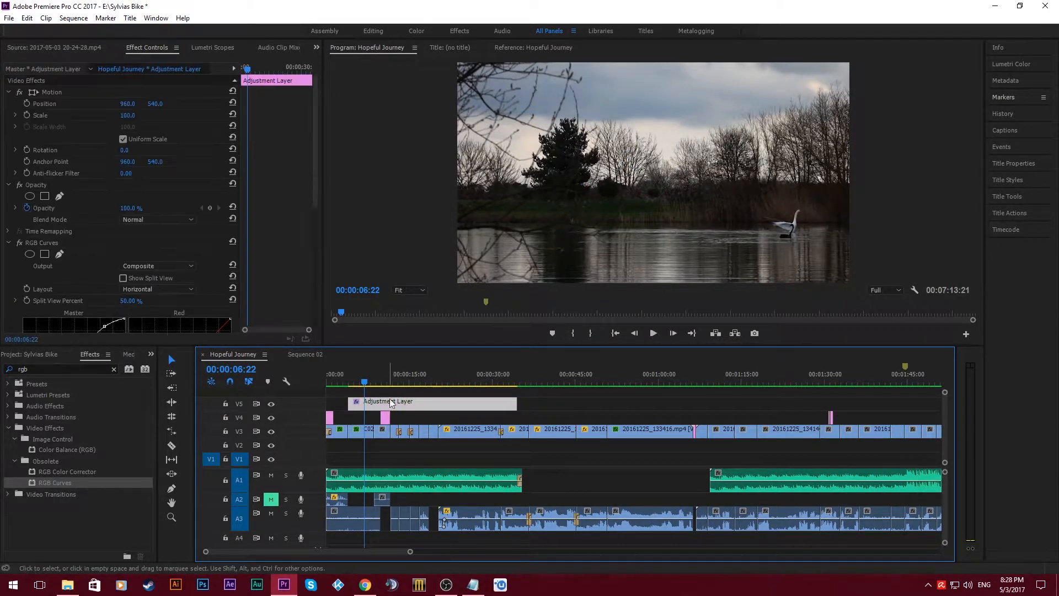
# - Add the Crop effect to the same adjustment layer below RGB Curves
pyautogui.moveTo(316, 166); pyautogui.dragTo(316, 296)
pyautogui.click(53, 368)
pyautogui.write('crop')
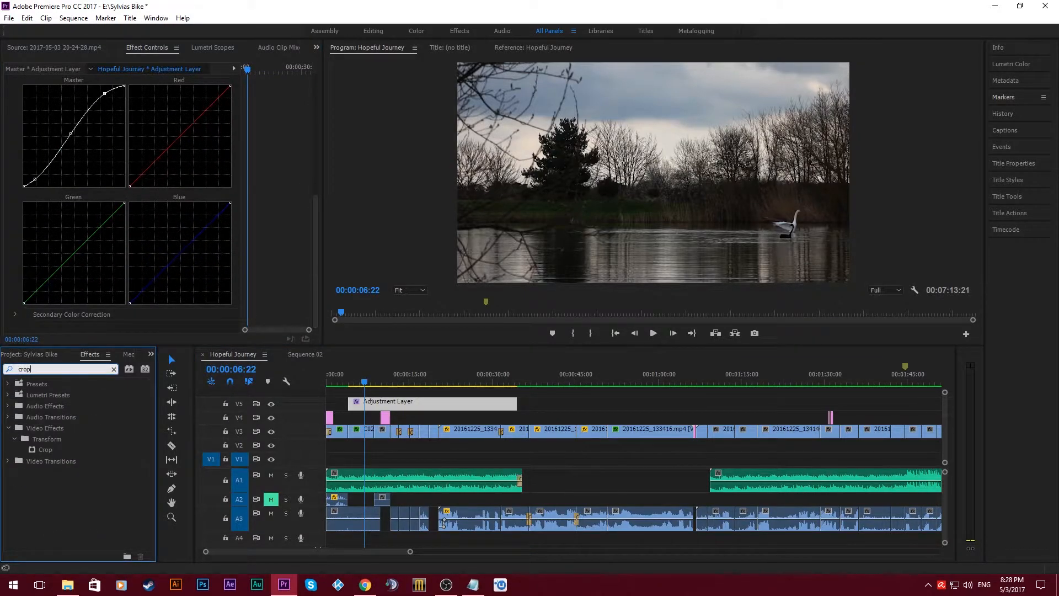
pyautogui.moveTo(55, 453); pyautogui.dragTo(23, 254)
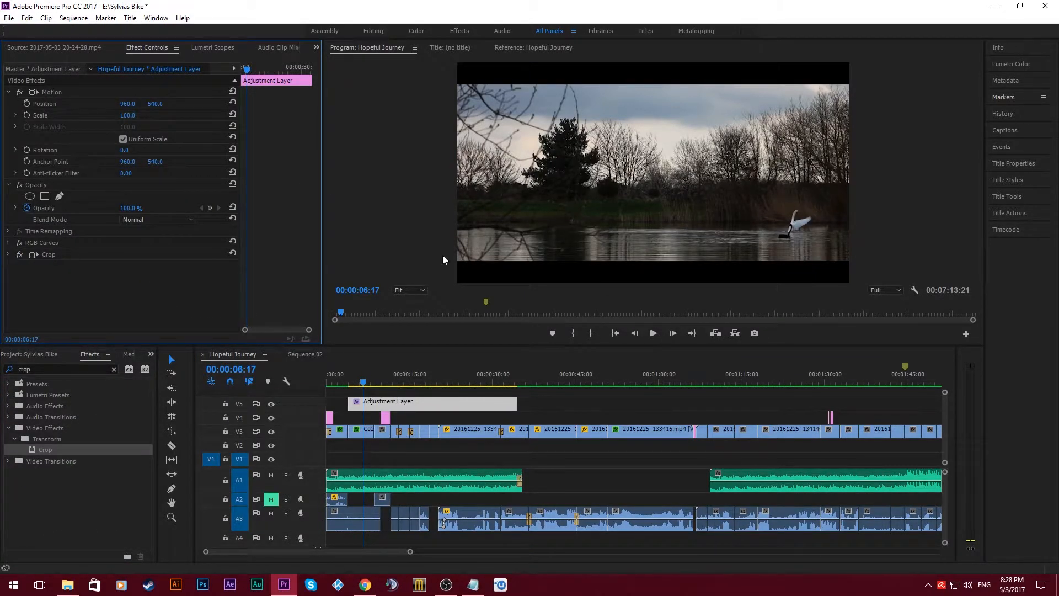
# - Toggle the RGB Curves and Crop effects off and on repeatedly to compare their impact on the picture
pyautogui.click(20, 243)
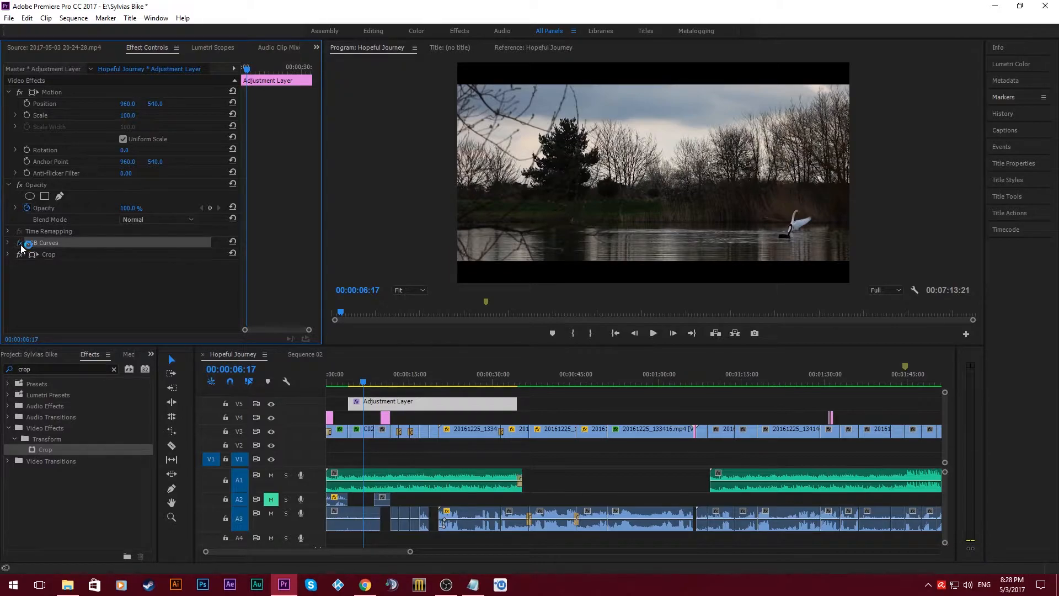
pyautogui.click(20, 255)
pyautogui.click(20, 243)
pyautogui.click(19, 255)
pyautogui.click(20, 242)
pyautogui.click(20, 255)
pyautogui.click(19, 242)
pyautogui.click(20, 255)
pyautogui.click(20, 243)
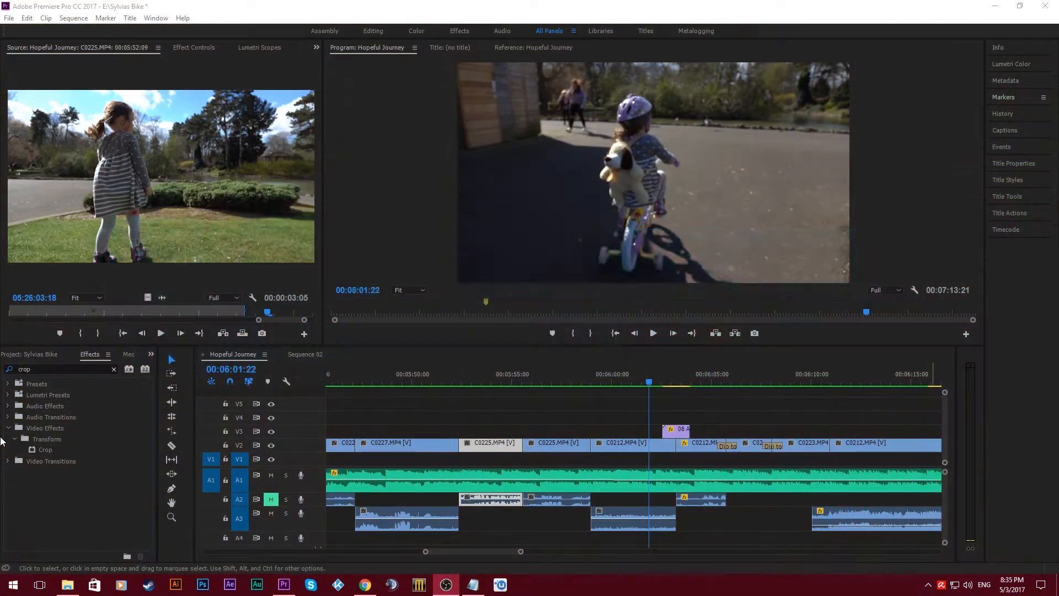
# - Mute audio tracks A1 and A3 while working near the cut between C0225.MP4 and C0212.MP4
pyautogui.click(588, 381)
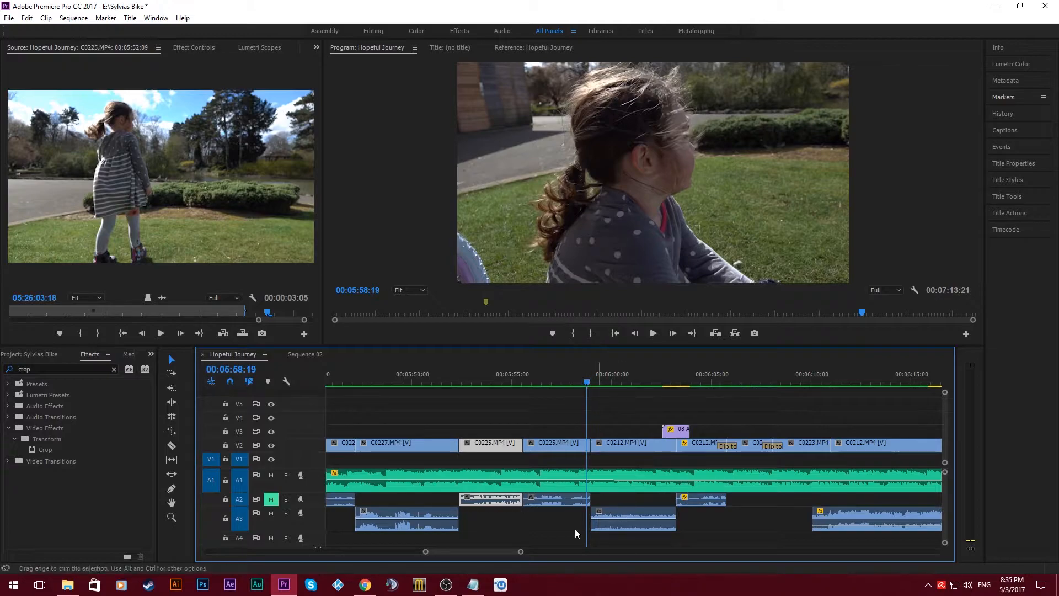
pyautogui.moveTo(521, 552); pyautogui.dragTo(489, 551)
pyautogui.press('Left')
pyautogui.press('Left')
pyautogui.press('Left')
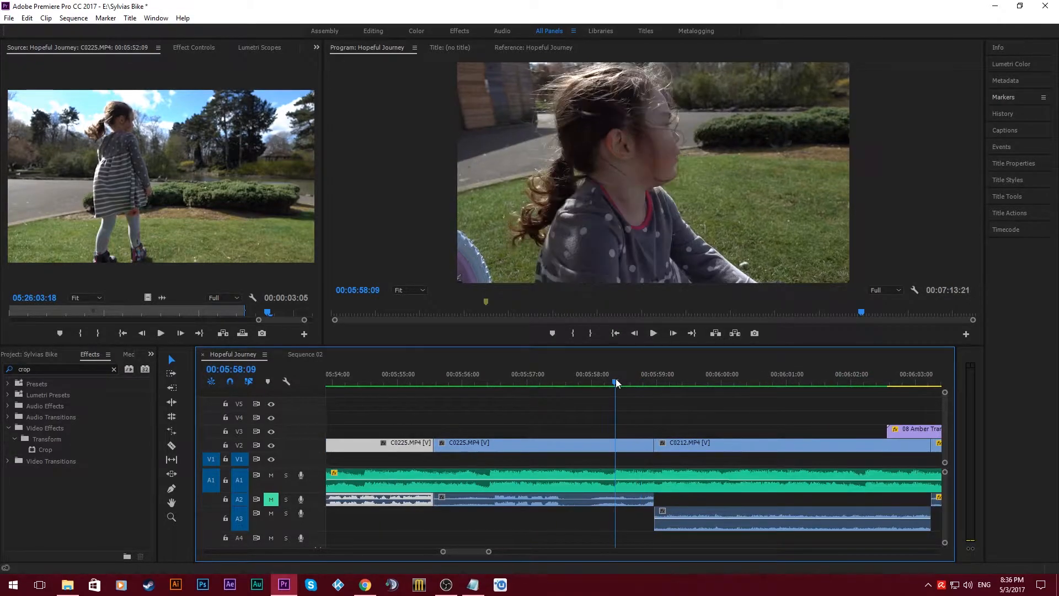
pyautogui.click(271, 514)
pyautogui.click(271, 476)
# - Import the 08 Amber Transition clip from the Free 4K Light Leaks folder into the project
pyautogui.press('space')
pyautogui.click(636, 376)
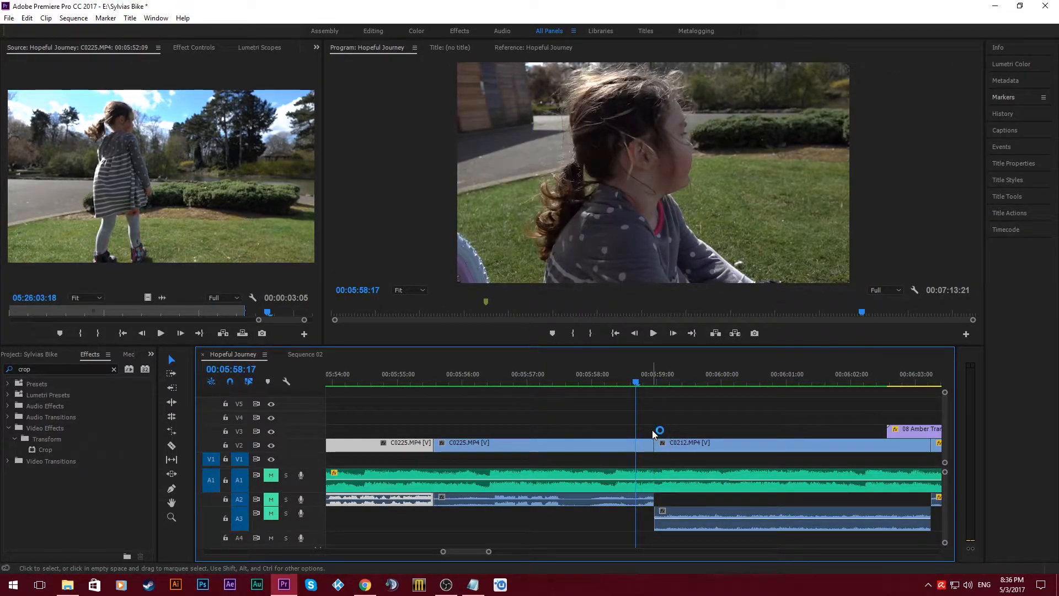
pyautogui.click(29, 354)
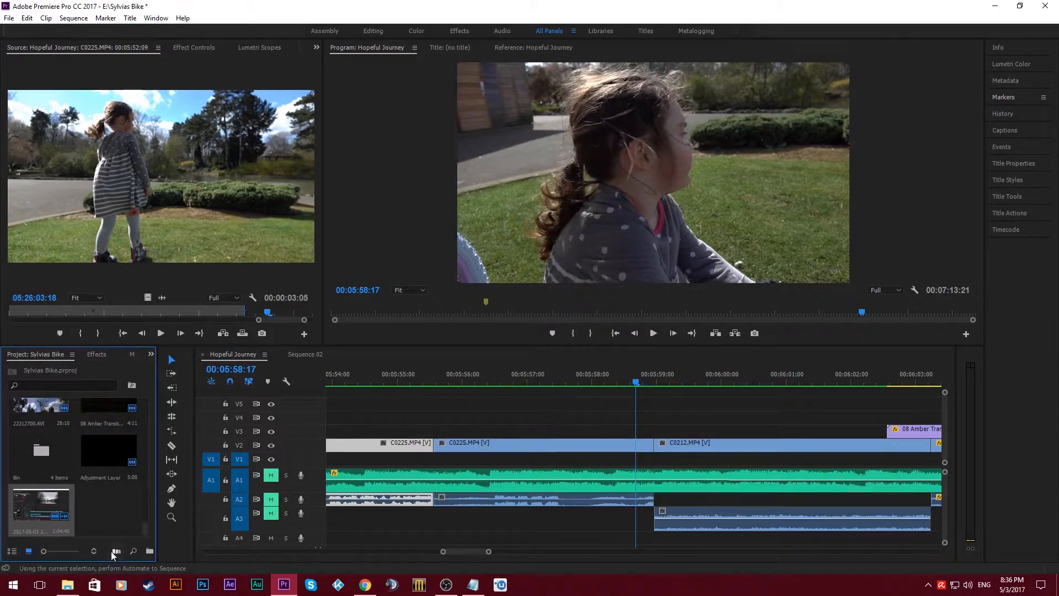
pyautogui.rightClick(114, 419)
pyautogui.click(170, 500)
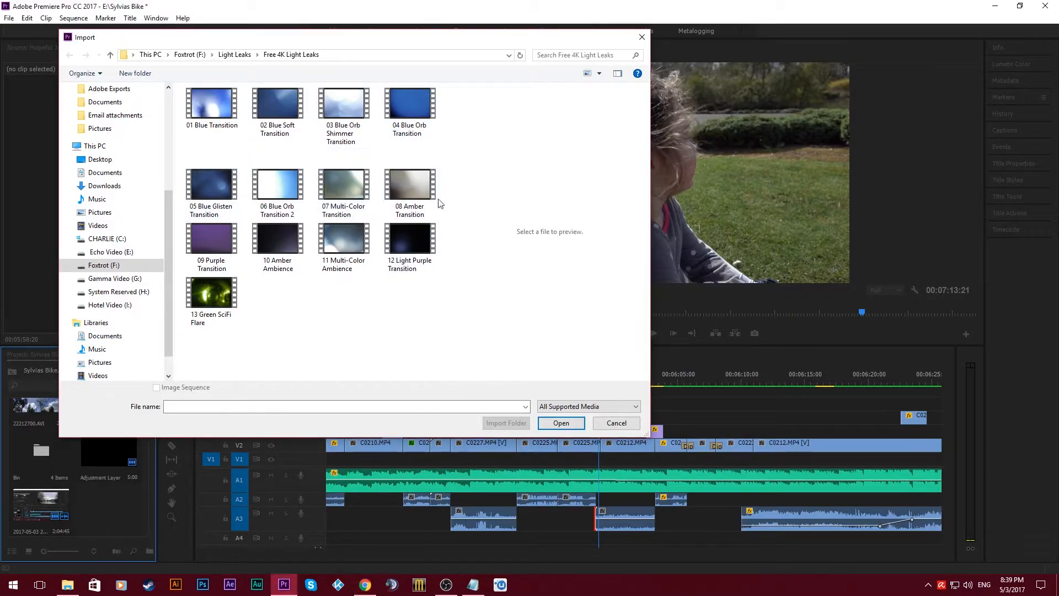
pyautogui.doubleClick(419, 180)
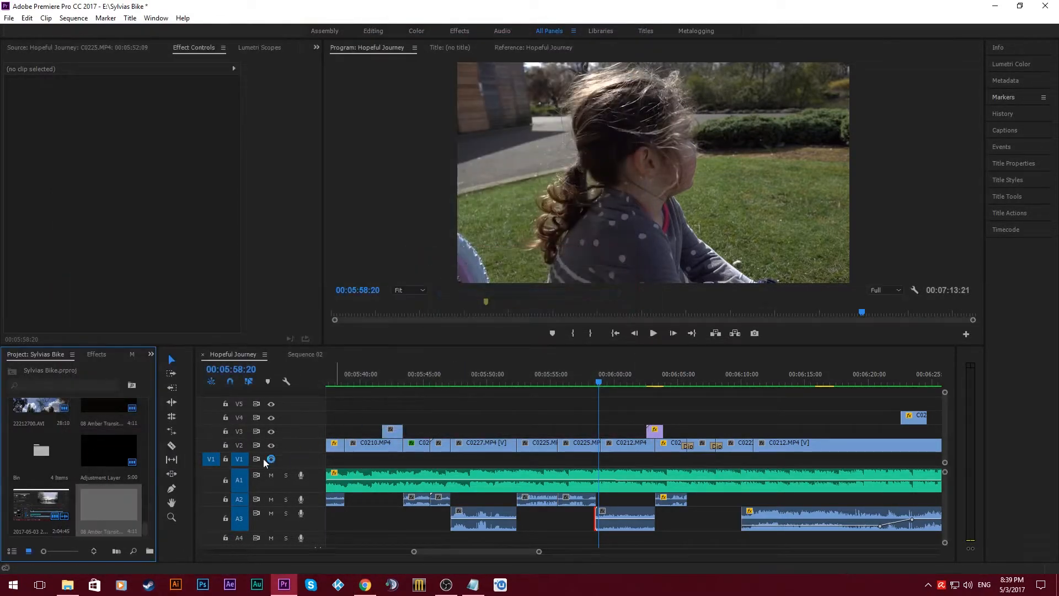
# - Open the imported amber transition as a source clip and trim its in and out points to a duration of 00:00:03:23
pyautogui.doubleClick(94, 505)
pyautogui.moveTo(22, 312); pyautogui.dragTo(21, 334)
pyautogui.click(80, 333)
pyautogui.moveTo(259, 313); pyautogui.dragTo(288, 312)
pyautogui.press('o')
# - Place the trimmed amber transition on V3 above the cut between C0225.MP4 and C0212.MP4 and play it back
pyautogui.moveTo(127, 172); pyautogui.dragTo(581, 507)
pyautogui.moveTo(540, 552); pyautogui.dragTo(499, 553)
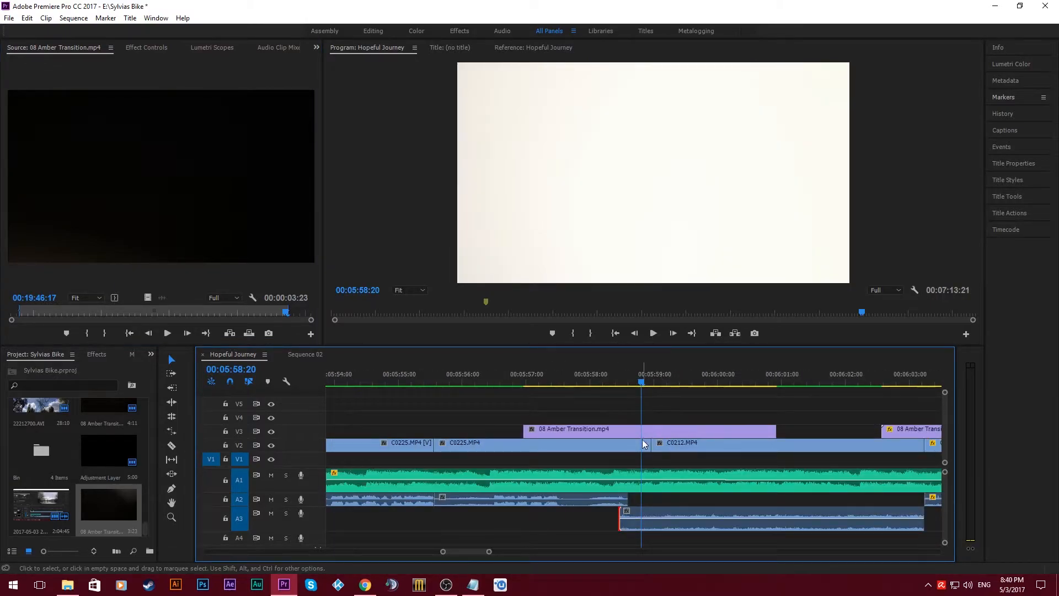
pyautogui.click(644, 443)
pyautogui.press('space')
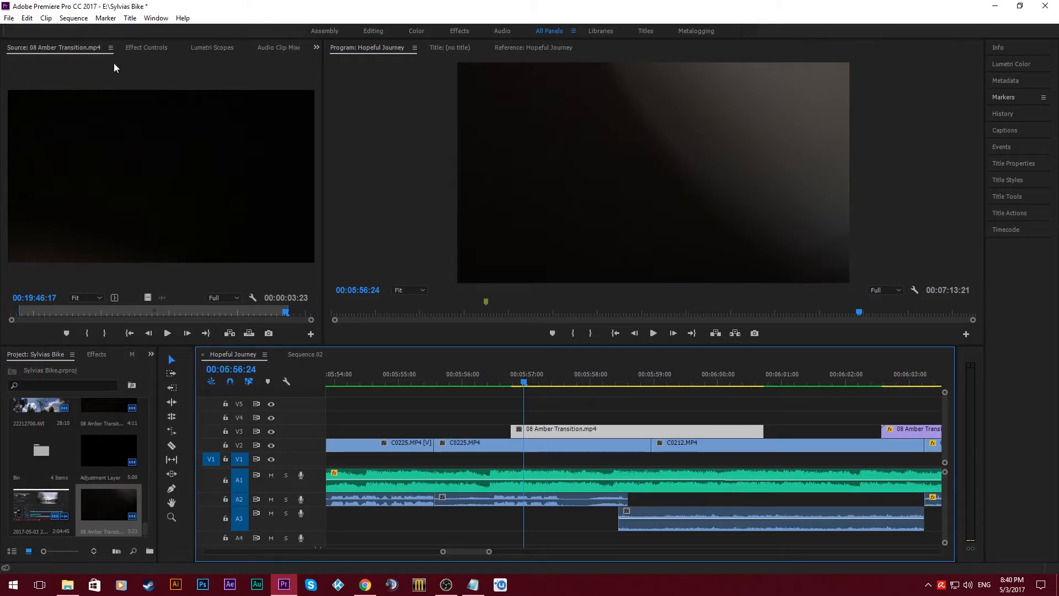
# - Set the opacity blend mode of the 08 Amber Transition clip on V3 to Screen
pyautogui.click(140, 43)
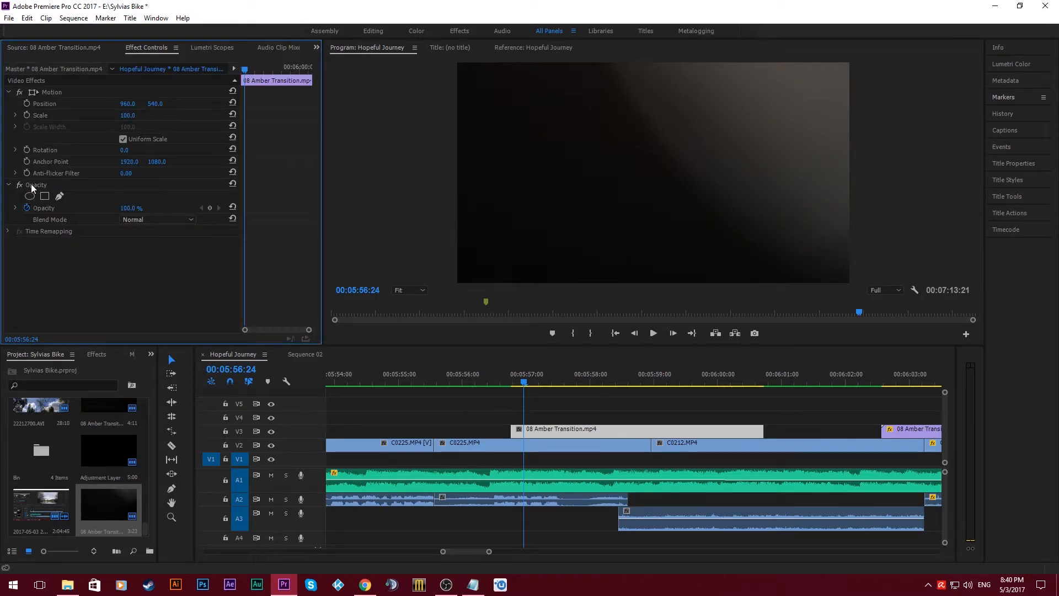
pyautogui.click(154, 220)
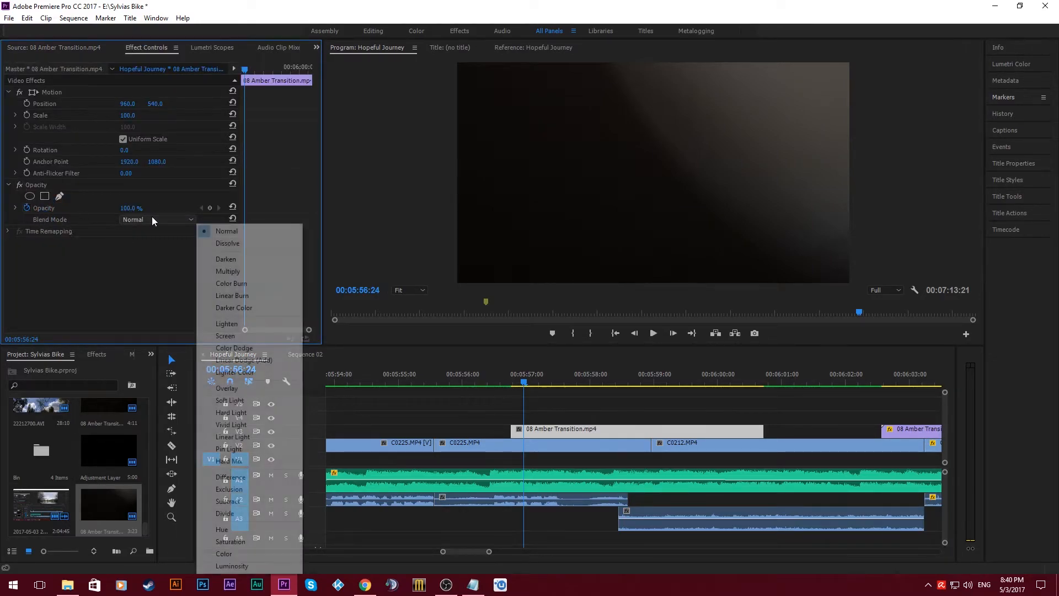
pyautogui.click(235, 336)
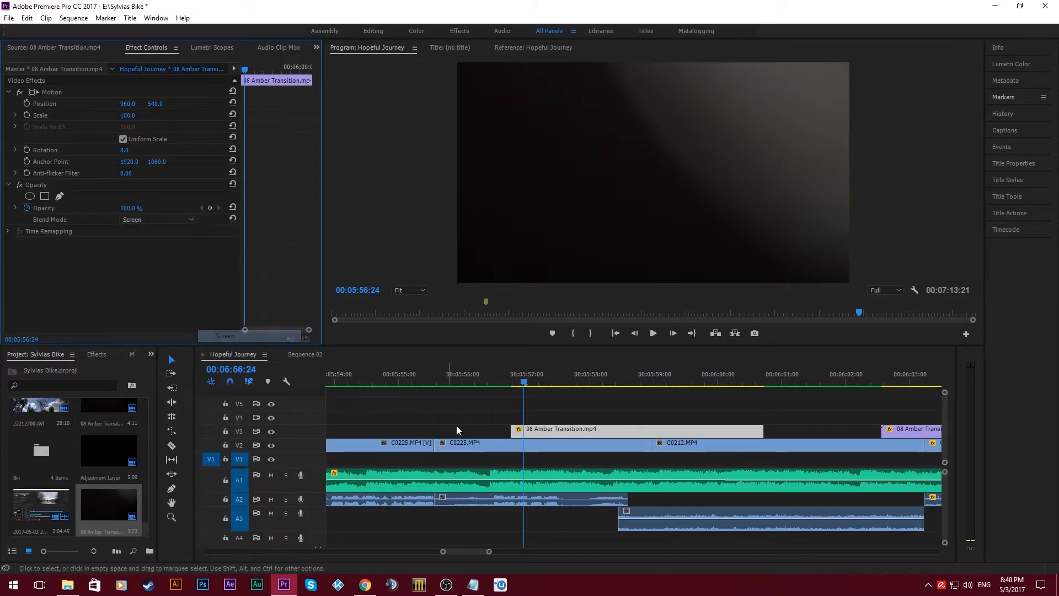
pyautogui.click(176, 221)
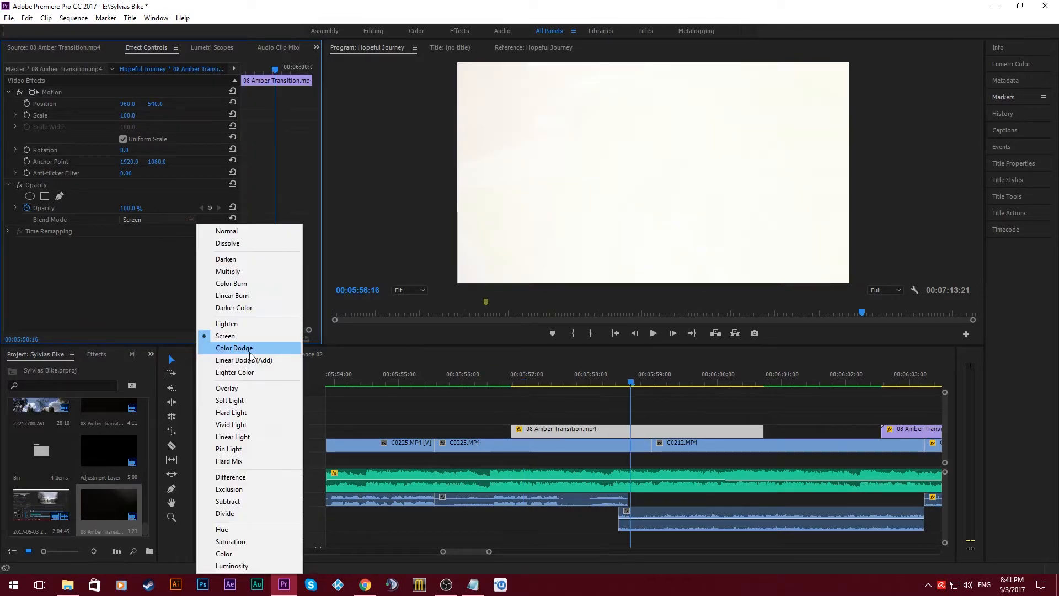
pyautogui.click(244, 338)
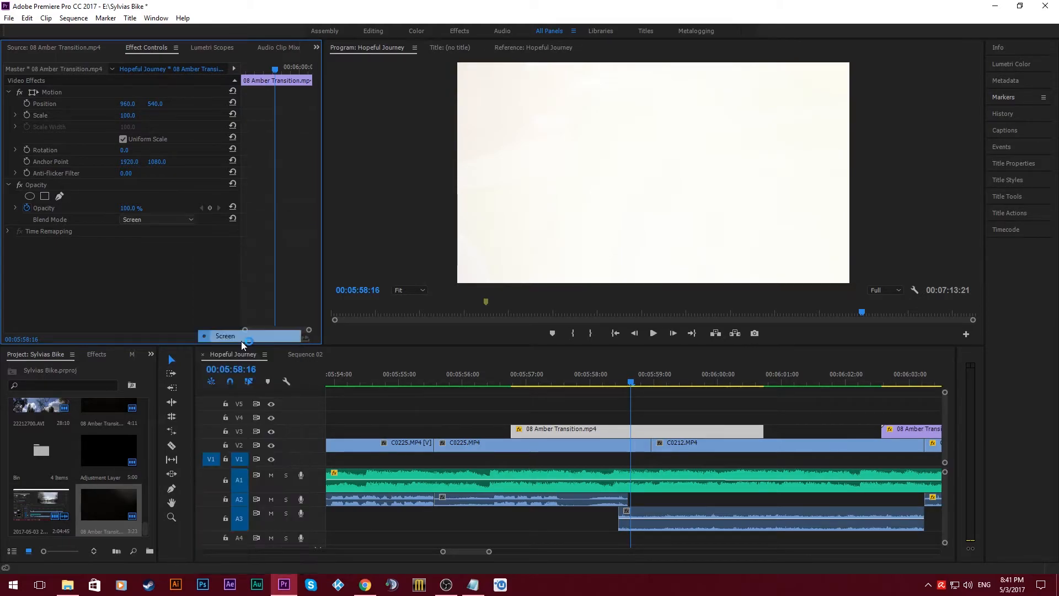
# - Play the sequence from just before the amber light leak to check how it blends with the footage
pyautogui.click(504, 381)
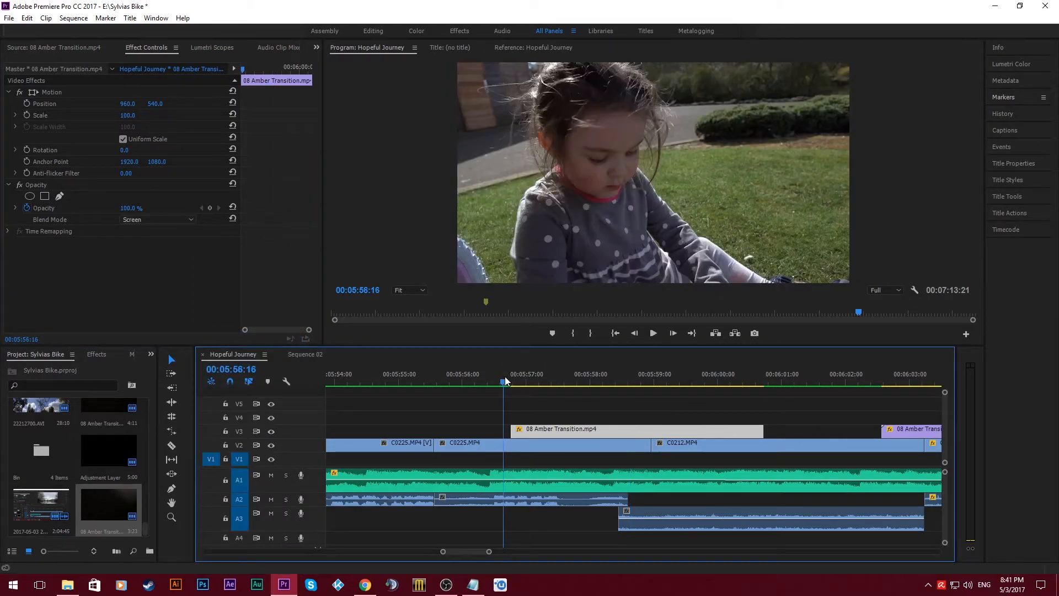
pyautogui.press('space')
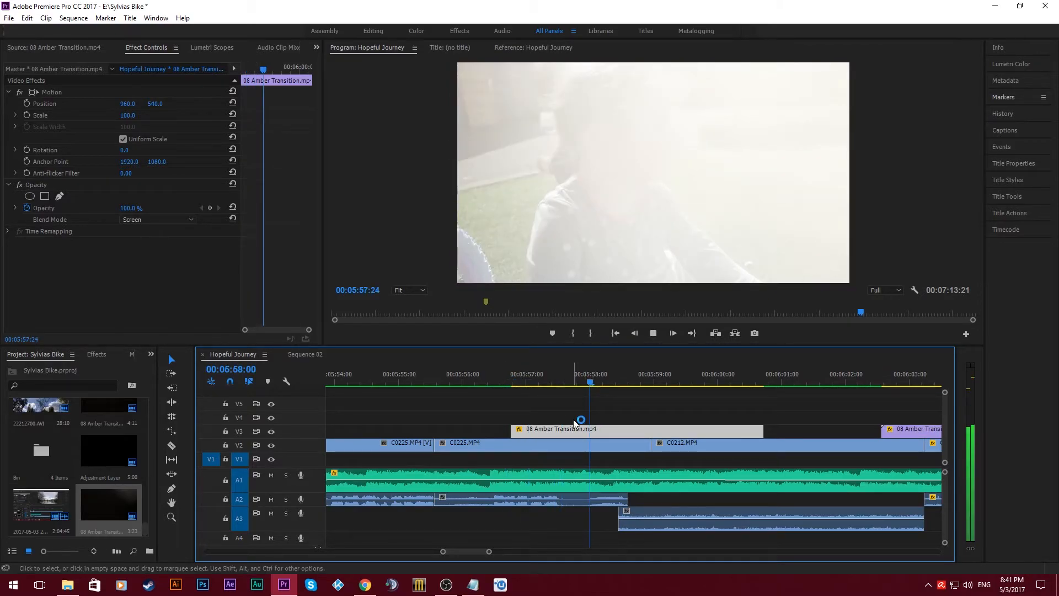
pyautogui.press('space')
# - Find the light leak's brightest frame and shift the clip slightly later on V3 so that frame covers the cut
pyautogui.moveTo(645, 379)
pyautogui.mouseDown()
pyautogui.moveTo(616, 388)
pyautogui.moveTo(633, 384)
pyautogui.mouseUp()
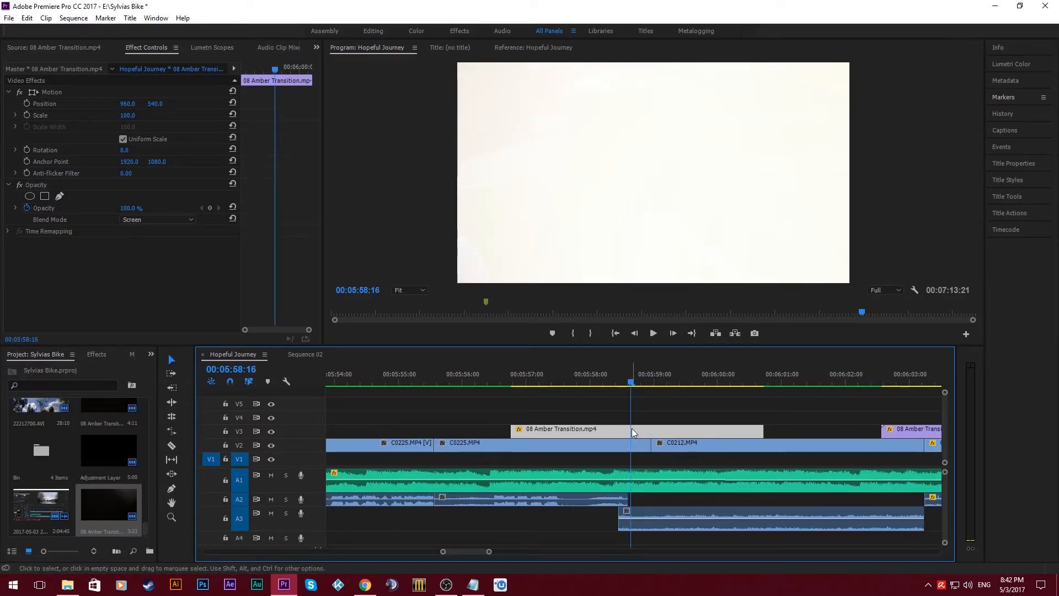
pyautogui.moveTo(634, 434); pyautogui.dragTo(656, 432)
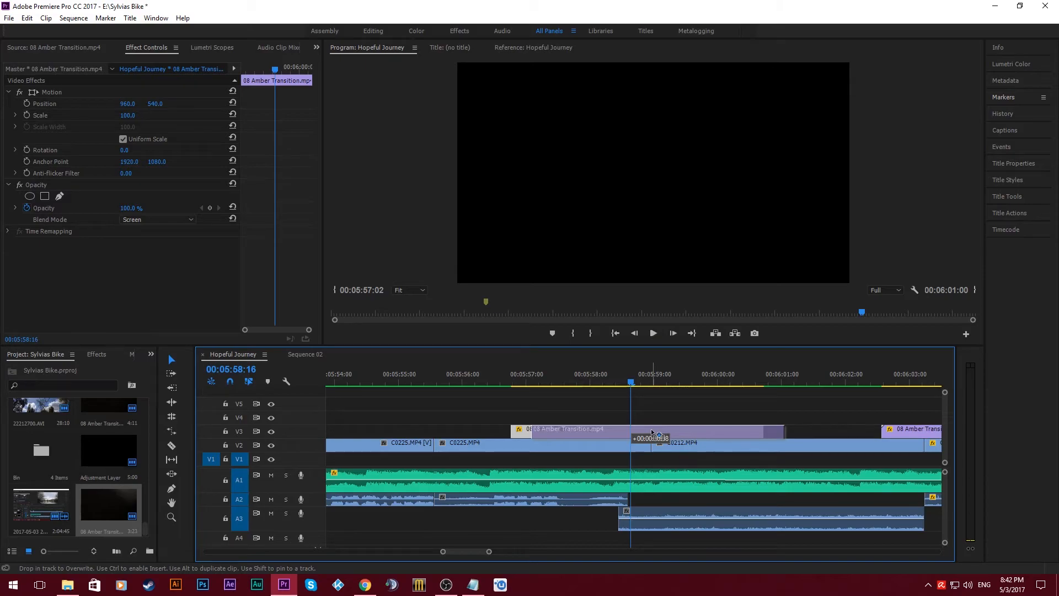
pyautogui.moveTo(652, 434); pyautogui.dragTo(654, 433)
# - Play back the repositioned light leak across the cut to review the transition into C0212.MP4
pyautogui.press('space')
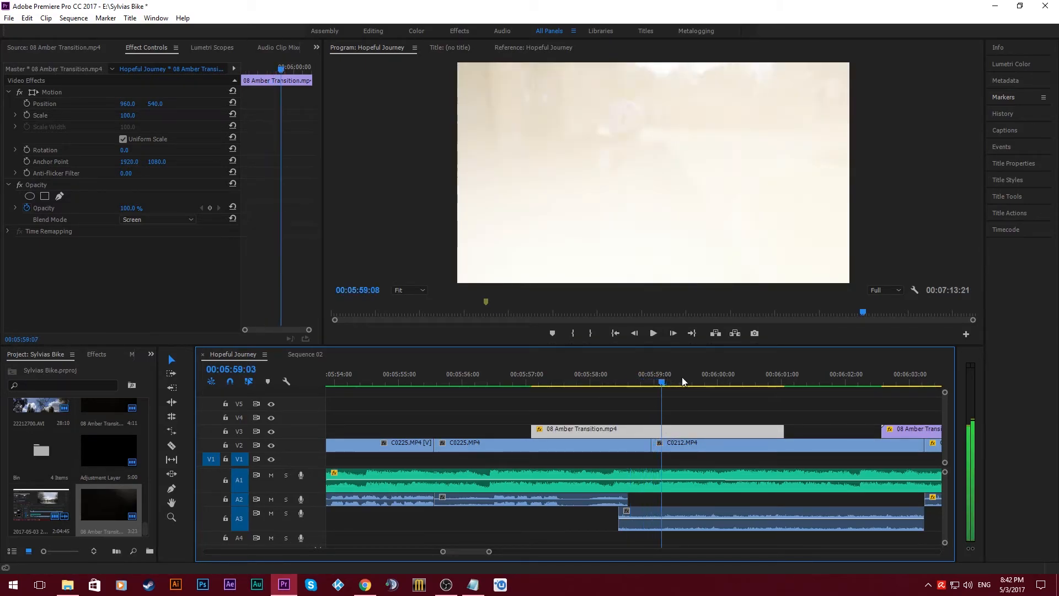
pyautogui.click(563, 381)
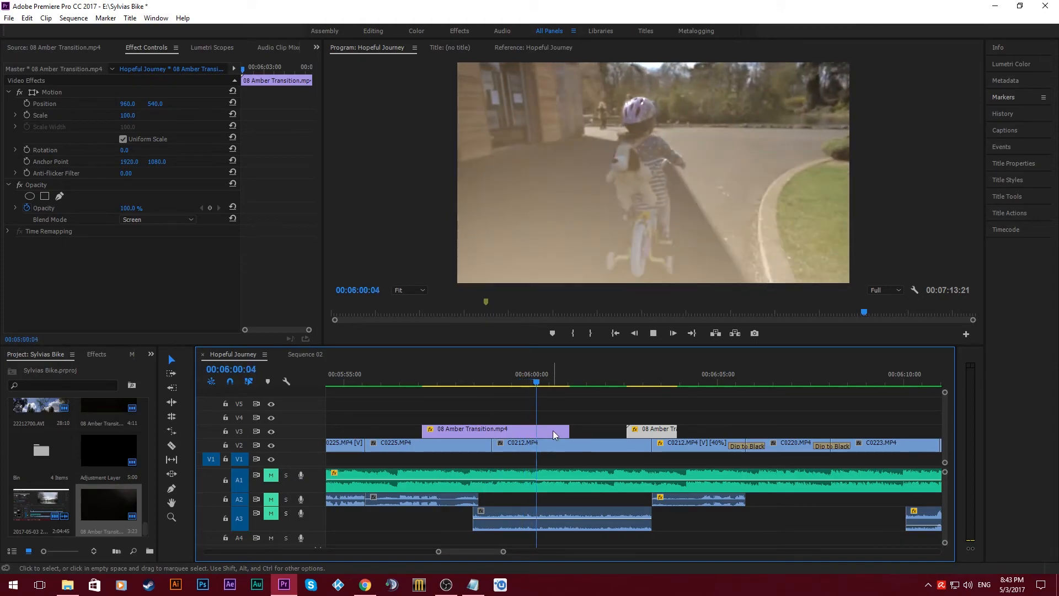
pyautogui.press('space')
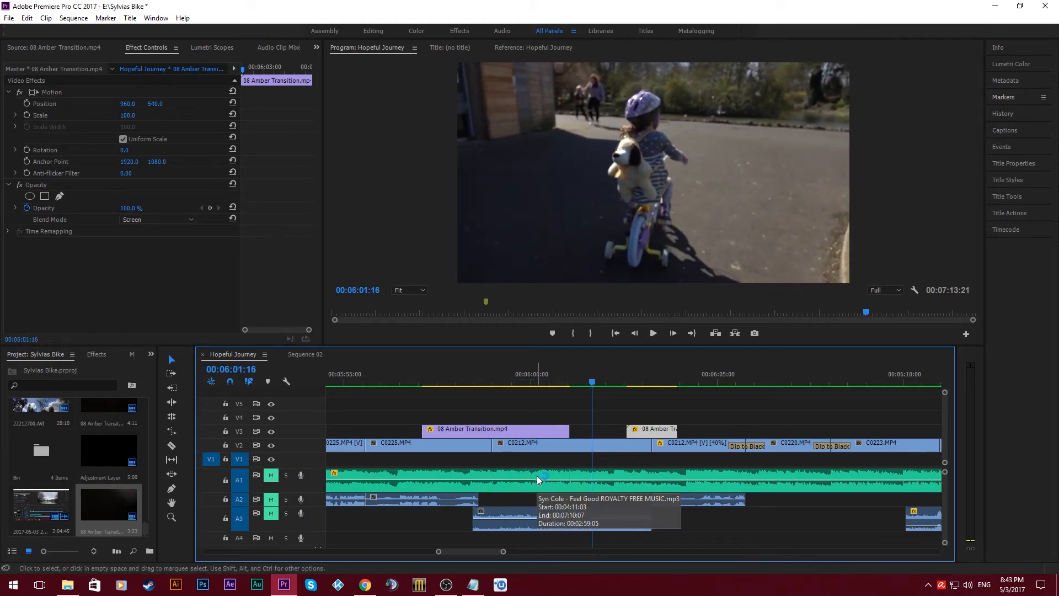